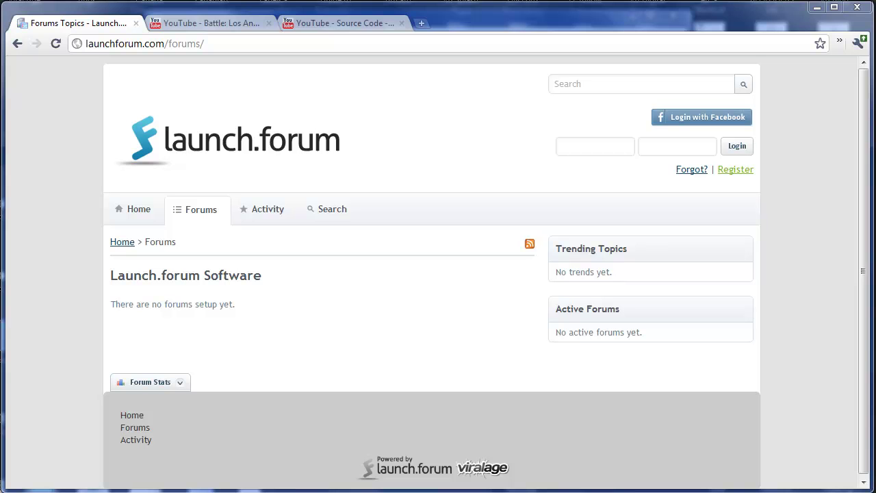
Step: Log in to the forum with Facebook and open the general site settings
left_click(687, 121)
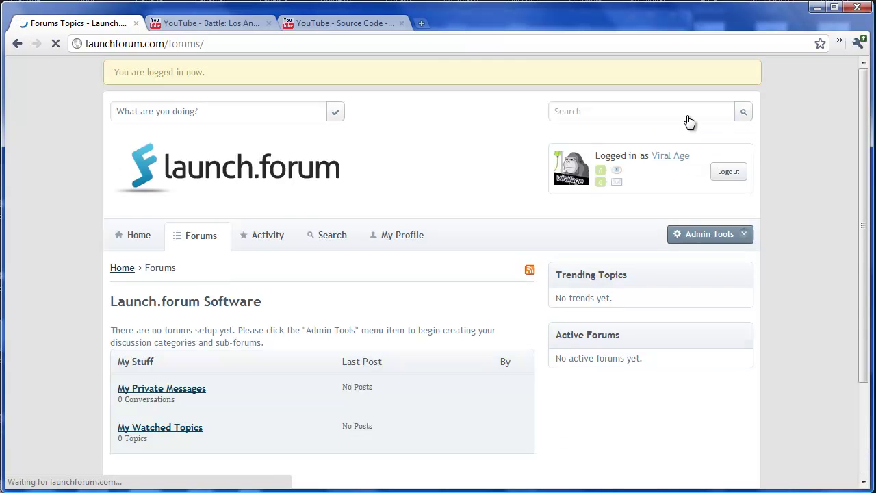
left_click(705, 234)
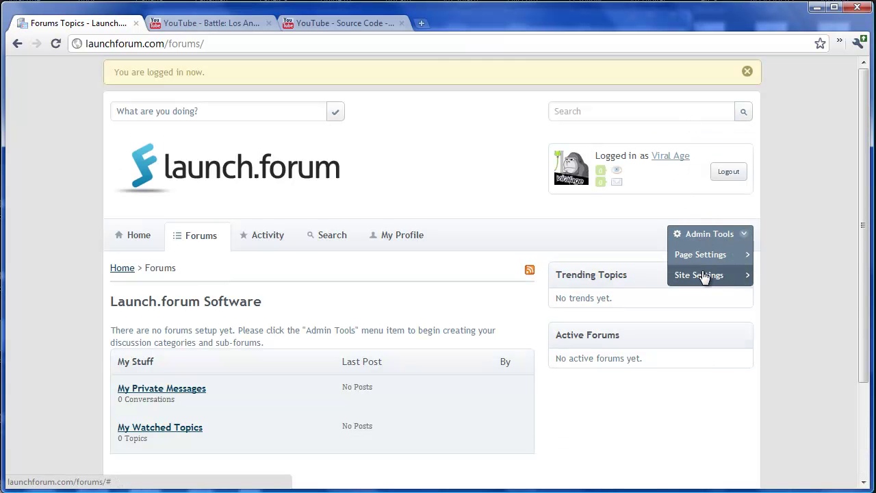
left_click(703, 274)
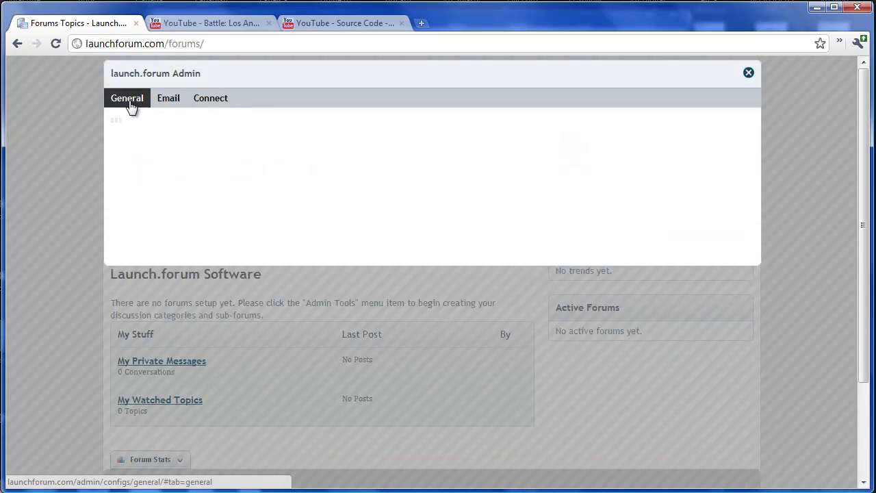
left_click(129, 102)
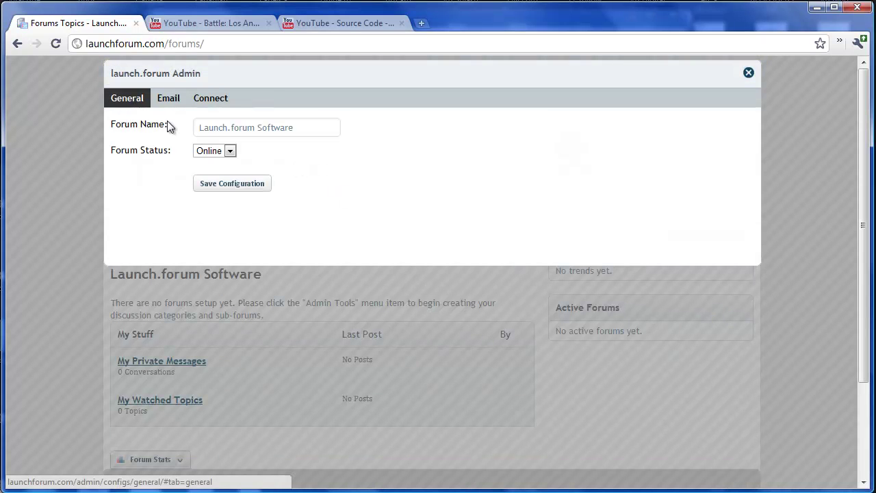
Step: Set the forum name to "Casting Redos - A Movie Community", save the configuration and return to the forums page
triple_click(210, 131)
type("Cas")
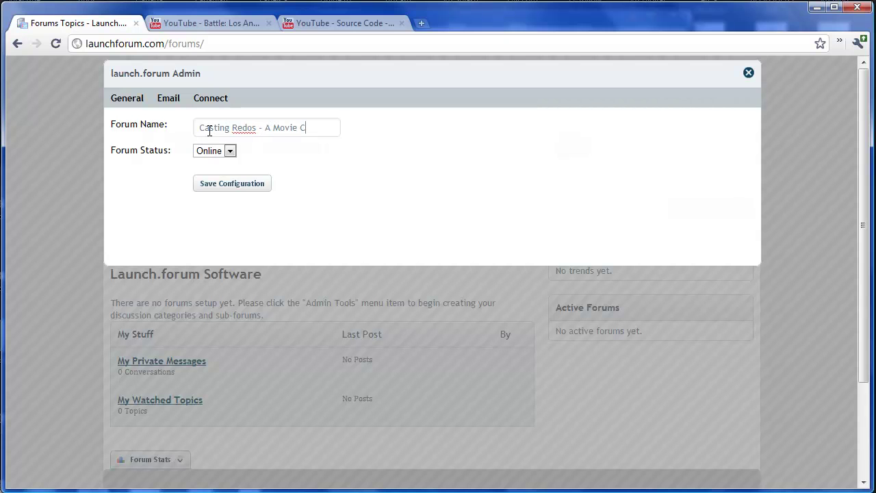
type("ting Redos - A Movie Community")
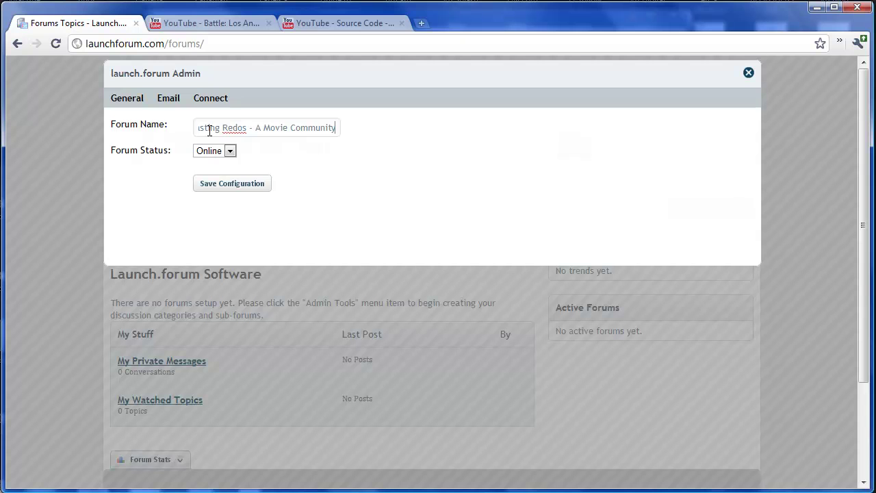
left_click(219, 184)
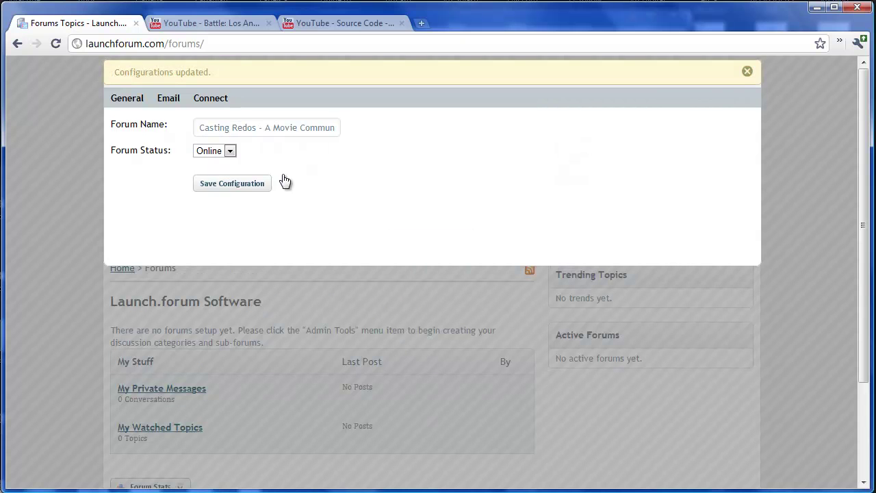
left_click(748, 73)
left_click(204, 210)
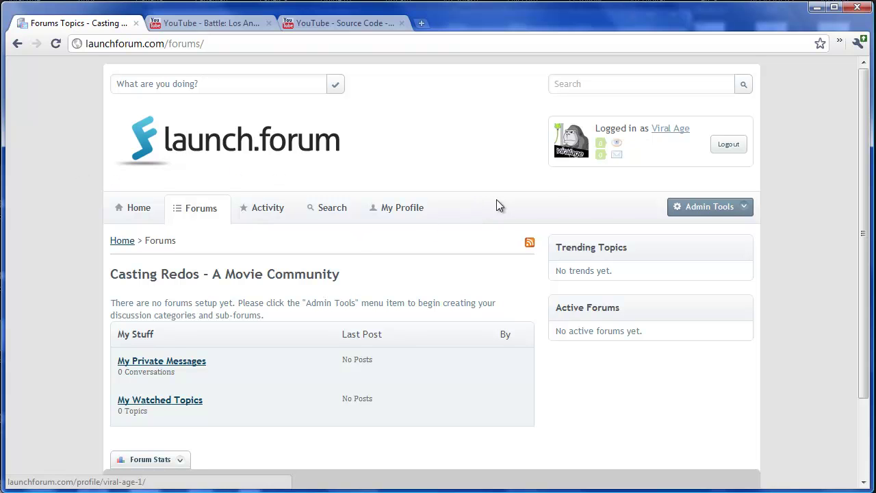
Step: Enter page editing mode and replace the site logo with the casting-redos logo v01 PNG image, saving the change
left_click(703, 208)
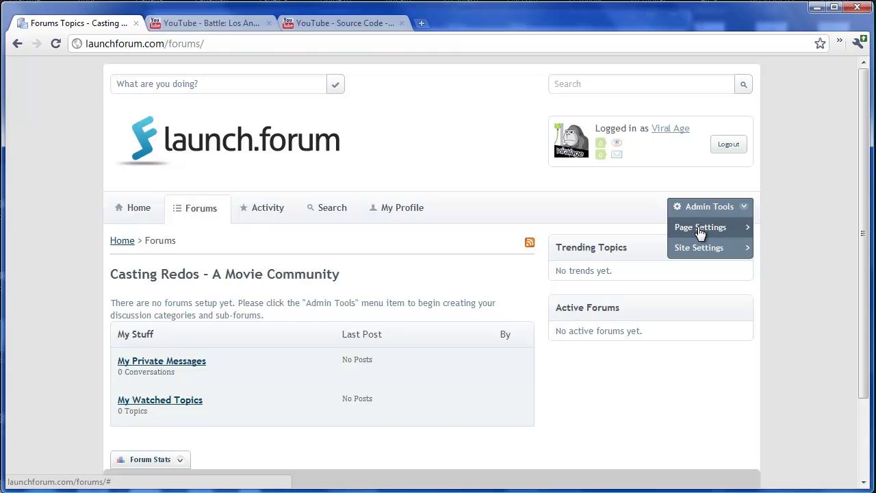
left_click(699, 231)
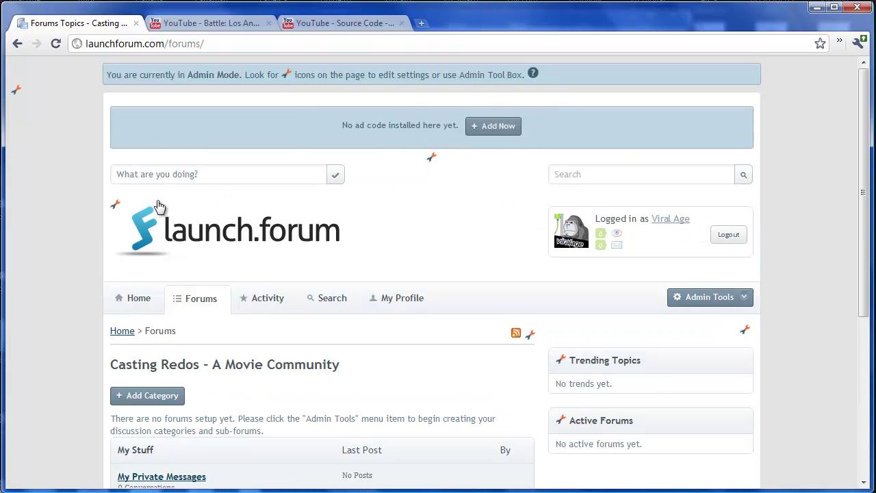
left_click(115, 203)
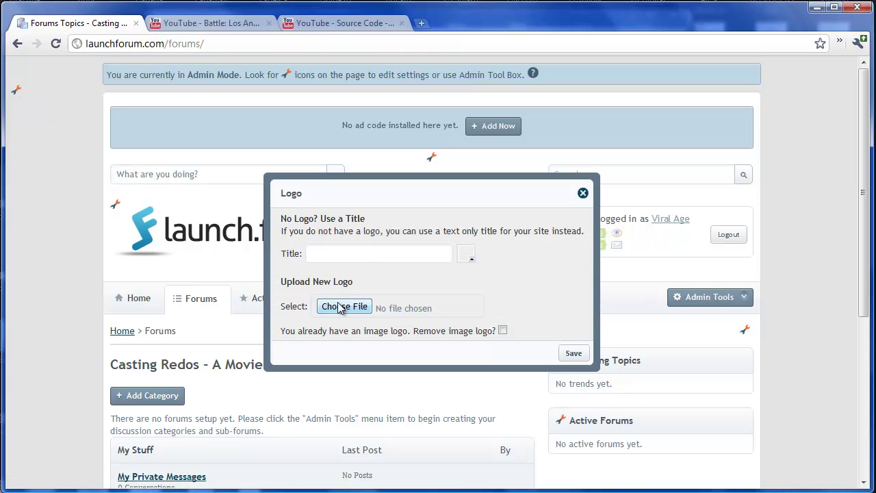
left_click(344, 306)
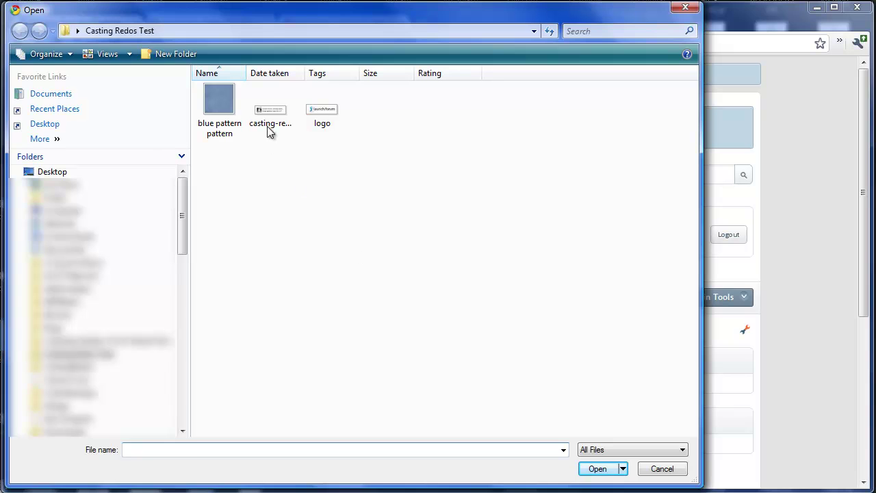
left_click(269, 126)
left_click(598, 471)
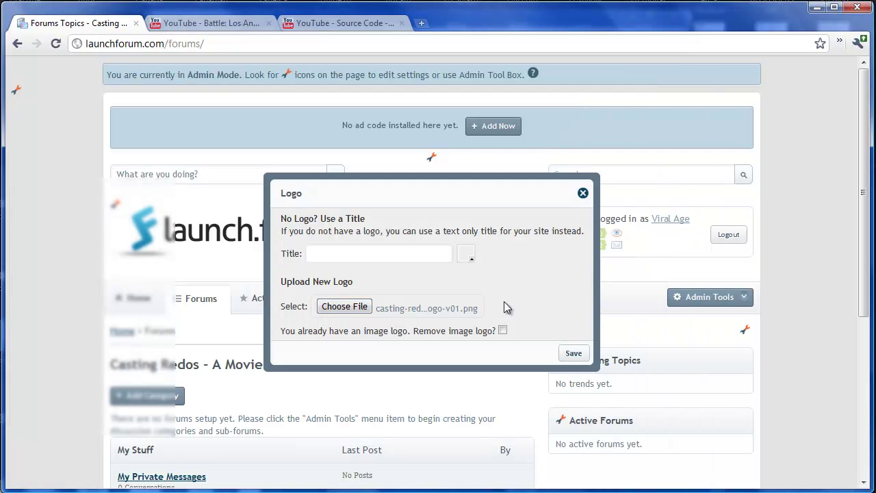
left_click(574, 354)
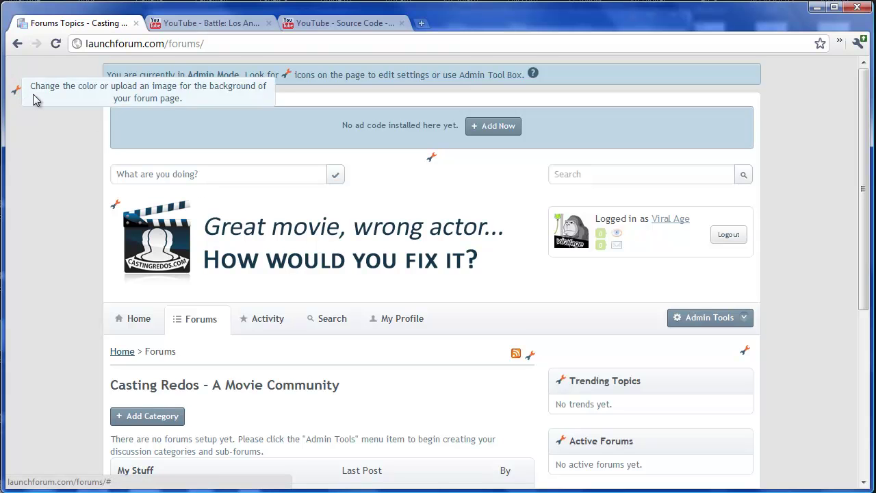
Step: Upload blue pattern pattern.jpg as the forum page background, save it and leave admin mode
left_click(17, 90)
left_click(53, 108)
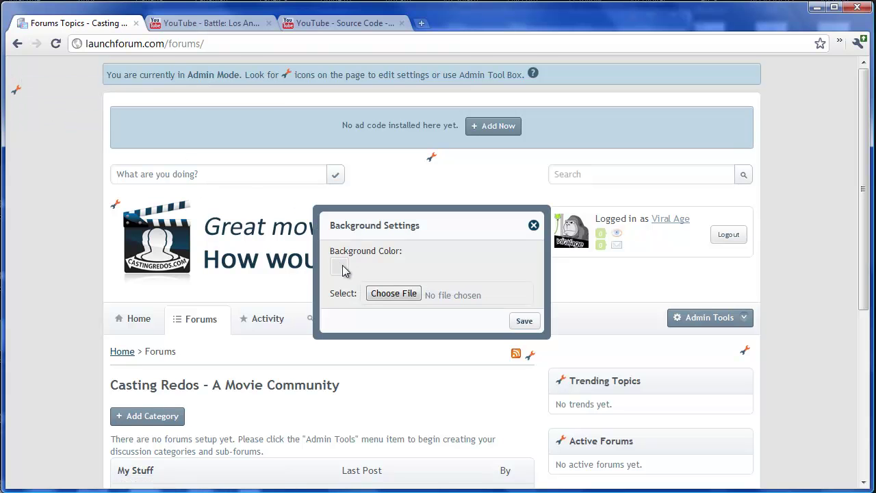
left_click(390, 294)
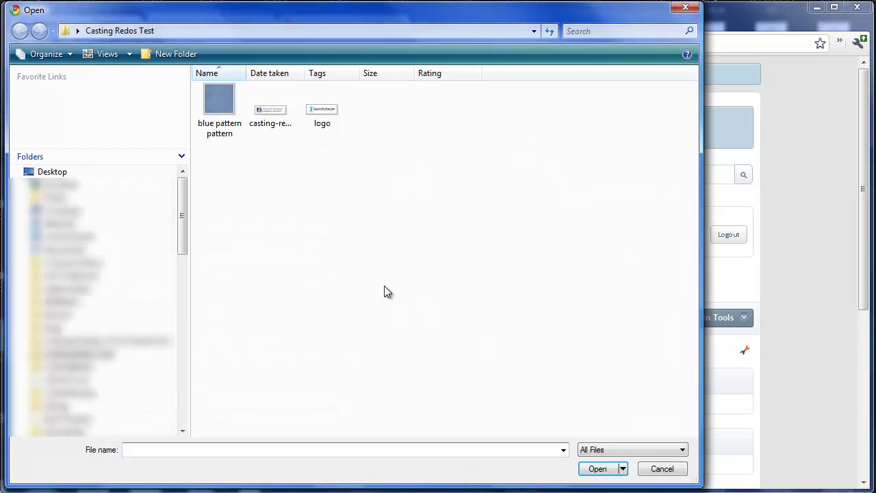
left_click(221, 113)
left_click(598, 468)
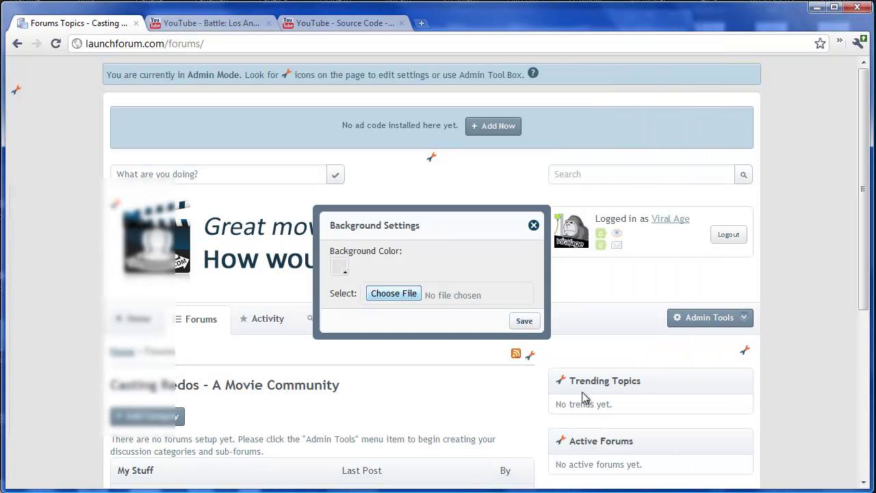
left_click(524, 323)
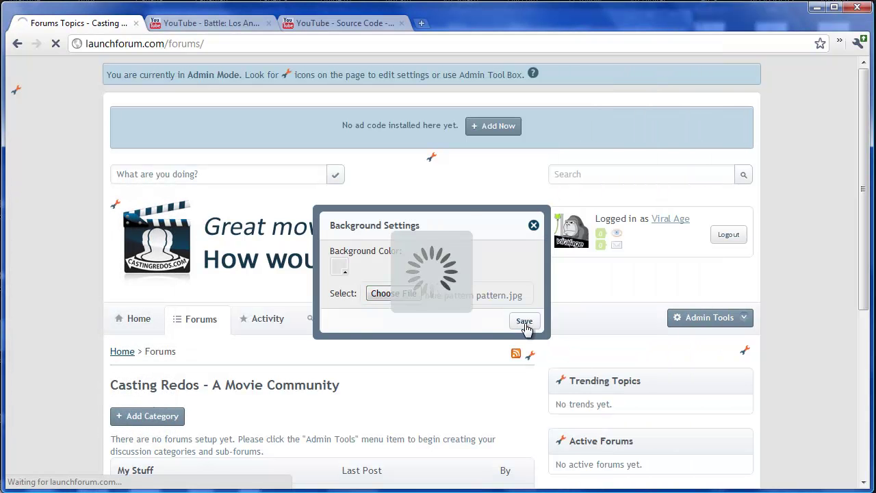
left_click(700, 318)
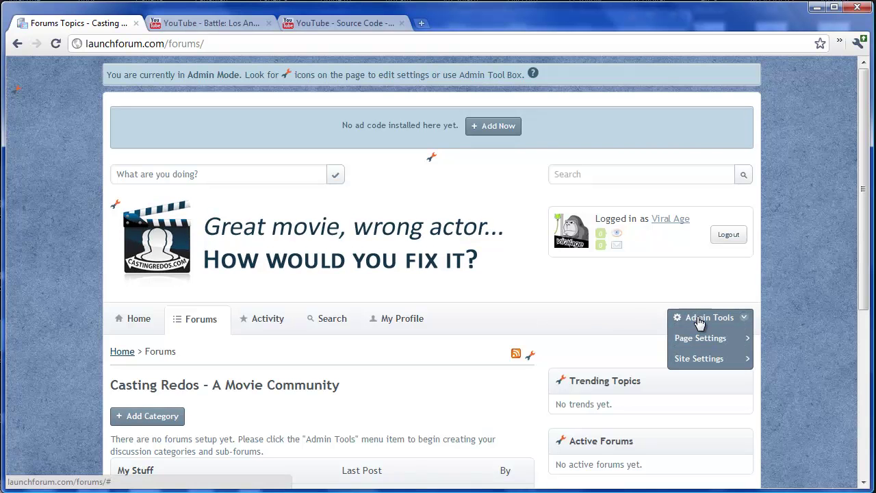
left_click(699, 321)
left_click(698, 317)
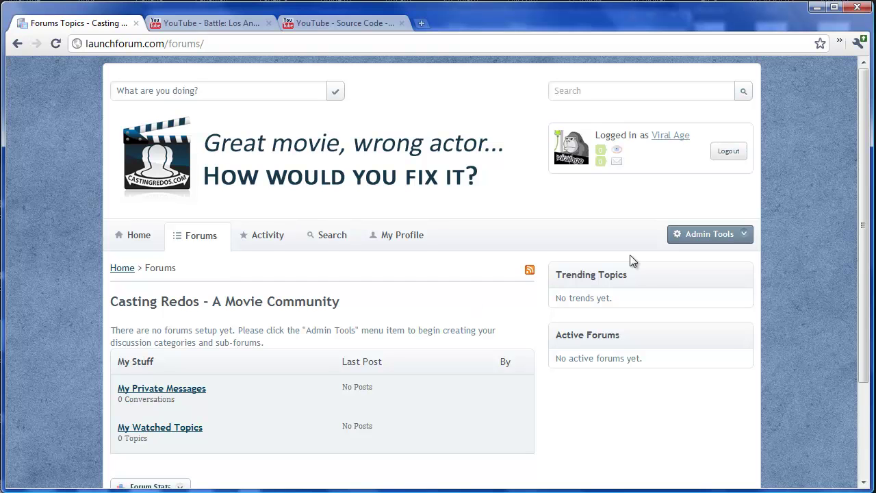
Step: Return to page editing mode and add a new content box to the sidebar above Trending Topics
mouse_move(705, 236)
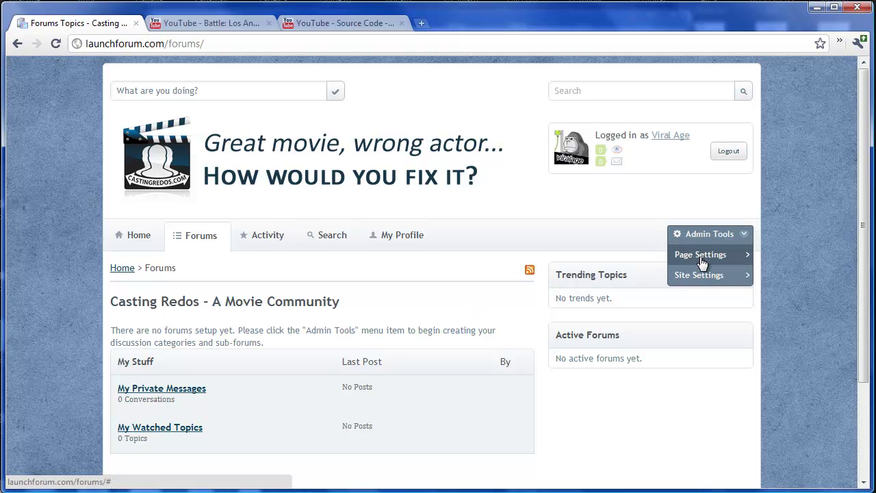
left_click(701, 256)
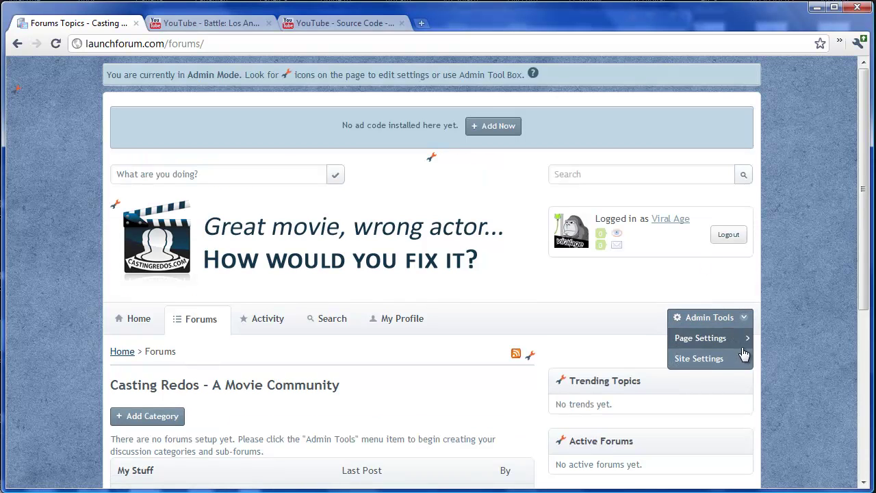
left_click(745, 351)
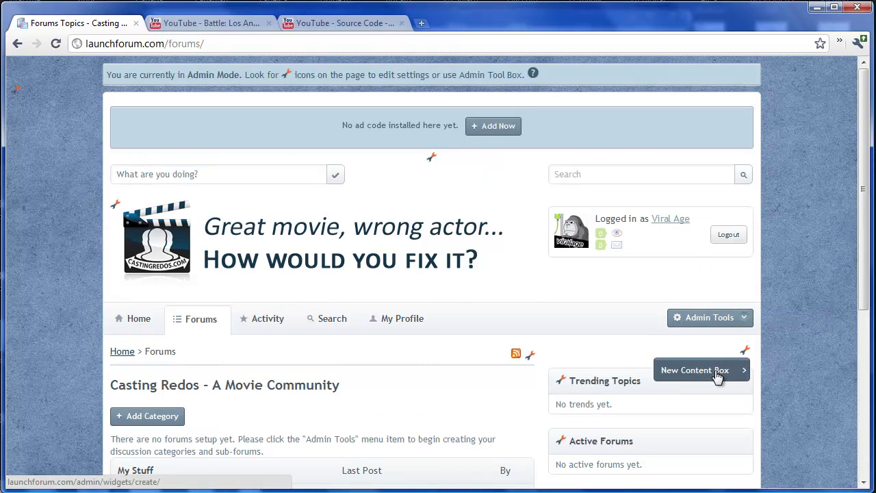
left_click(716, 374)
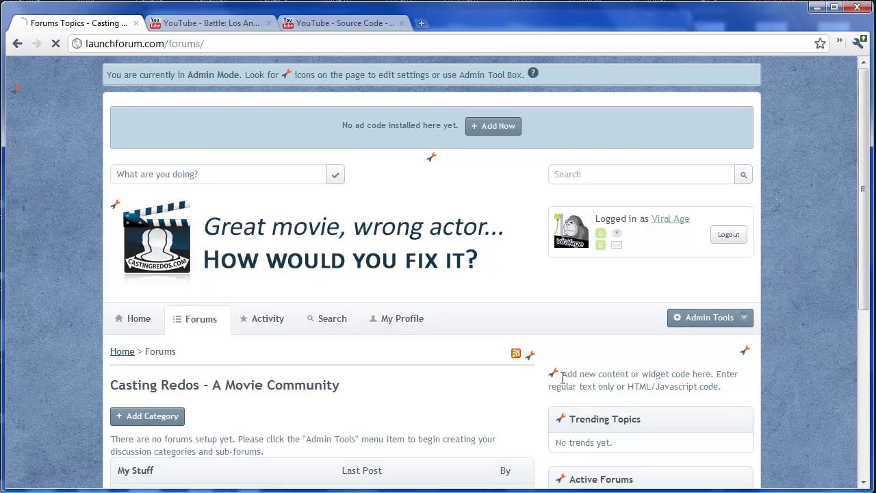
Step: Open the new content box's code for editing and set its block heading to "#1 Movie"
left_click(555, 376)
left_click(512, 435)
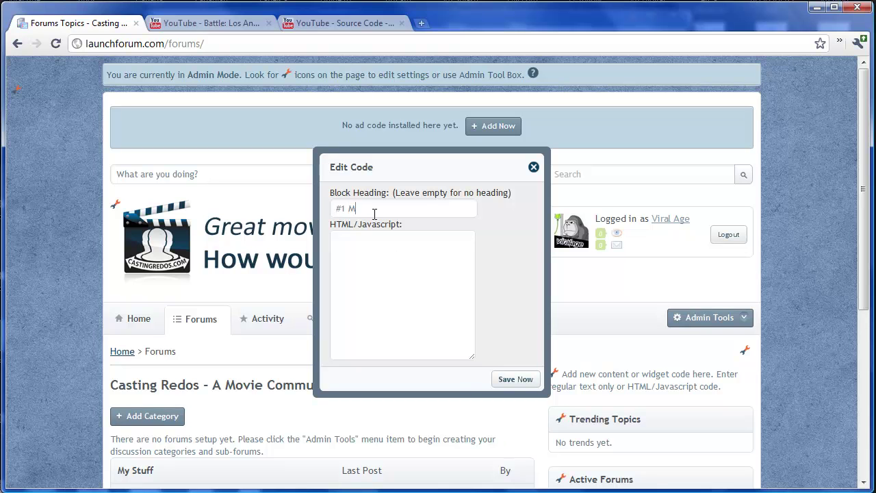
type("#1 Movie")
Step: Copy the Battle: Los Angeles trailer's YouTube address into the content box's HTML/Javascript code and save it
left_click(217, 23)
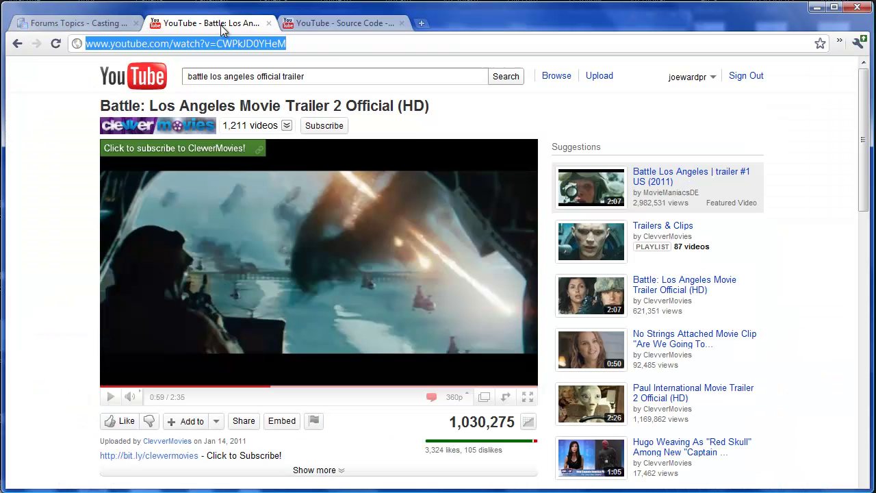
left_click(254, 43)
right_click(255, 45)
left_click(288, 90)
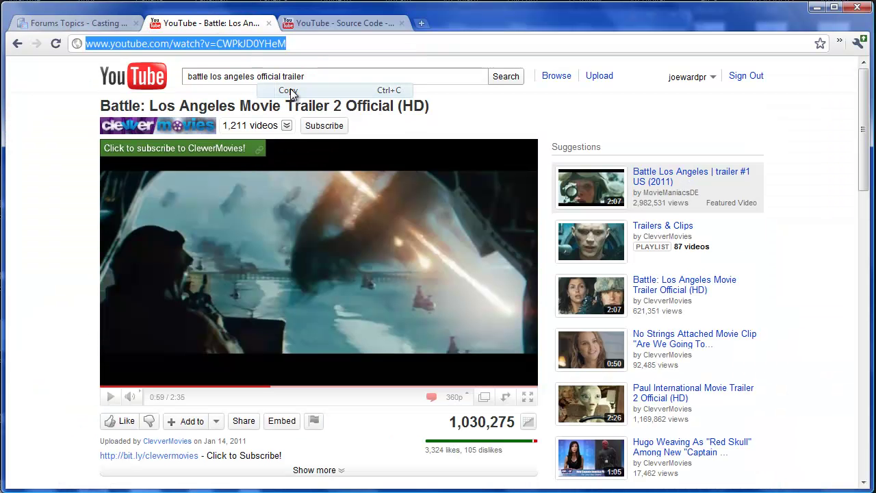
left_click(95, 23)
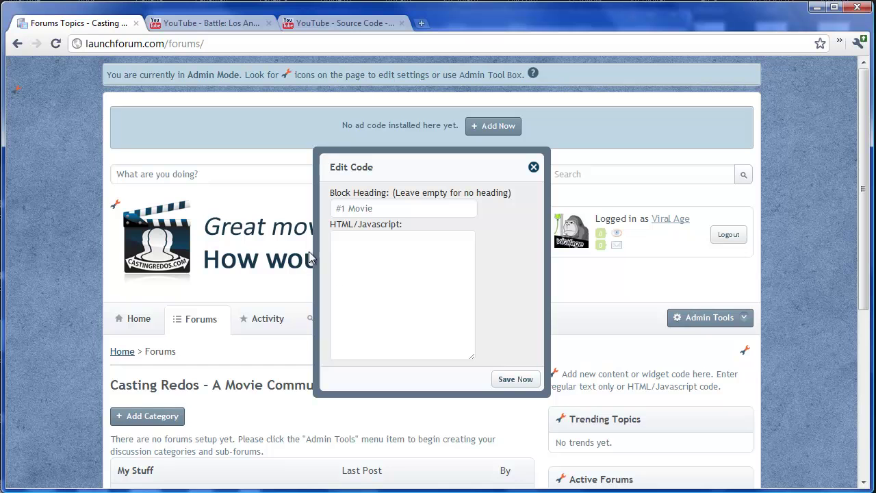
left_click(373, 275)
key("ctrl+v")
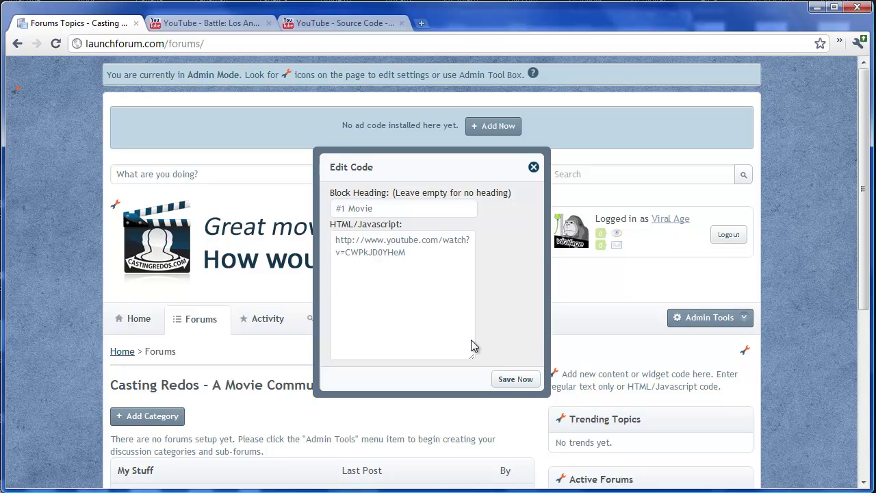
left_click(511, 381)
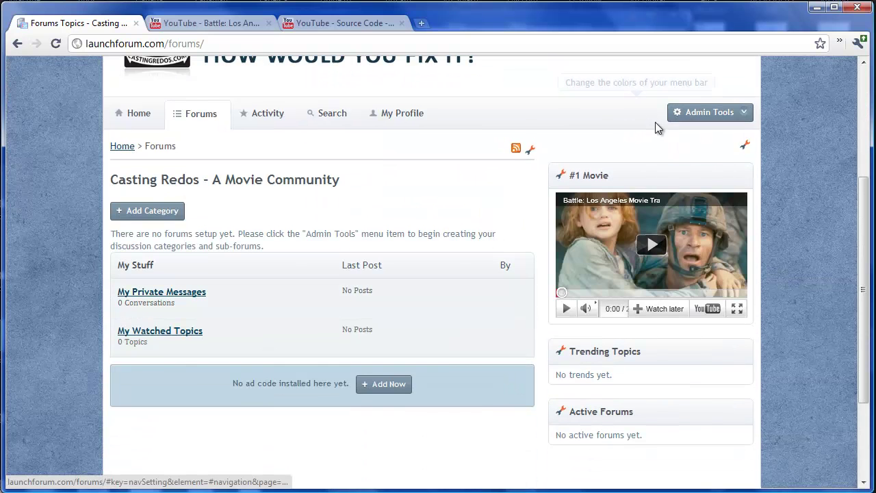
Step: Leave admin mode and review the forum page with the added movie box
left_click(684, 115)
scroll(430, 147, "down", 2)
scroll(430, 147, "up", 4)
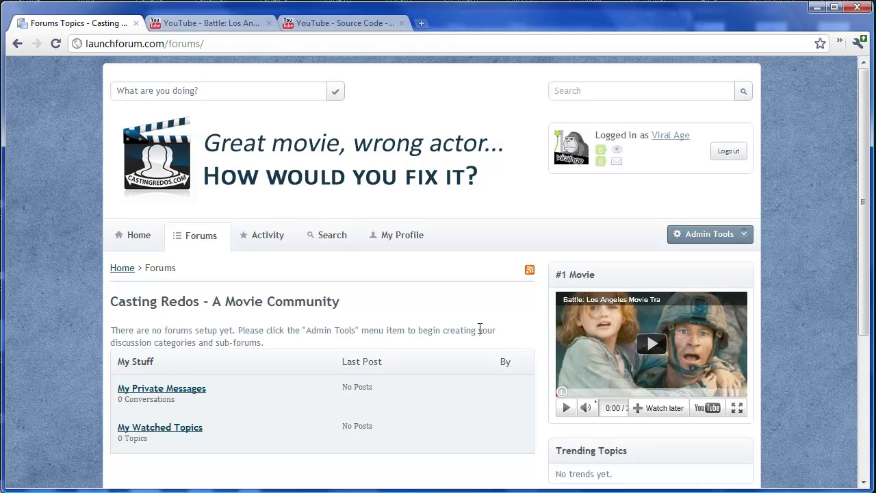
Step: Re-enter page editing mode and open the top banner ad slot for adding ad code
left_click(707, 241)
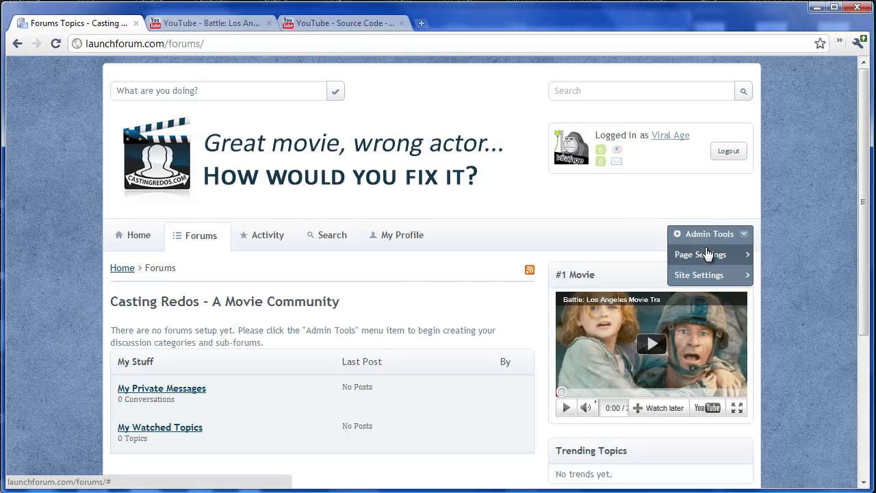
left_click(706, 253)
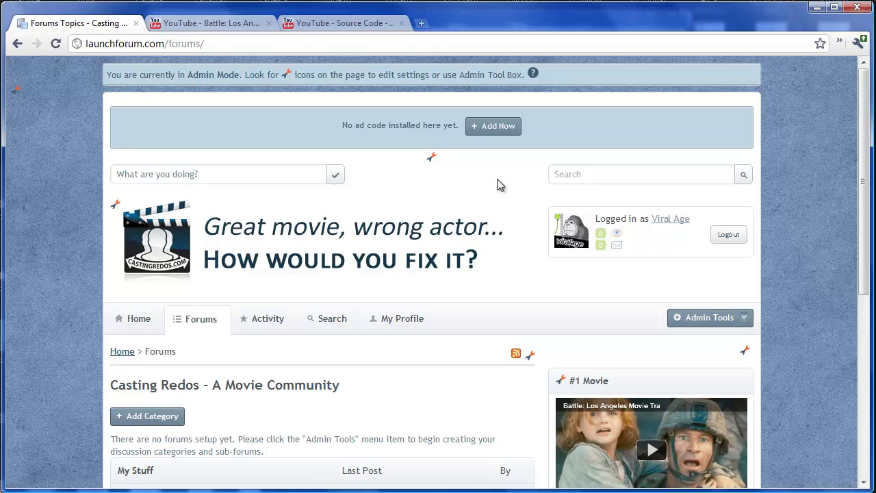
left_click(499, 129)
Step: Copy the top ad code from the Notepad file into the top banner ad slot and save the ad
key("alt+Tab")
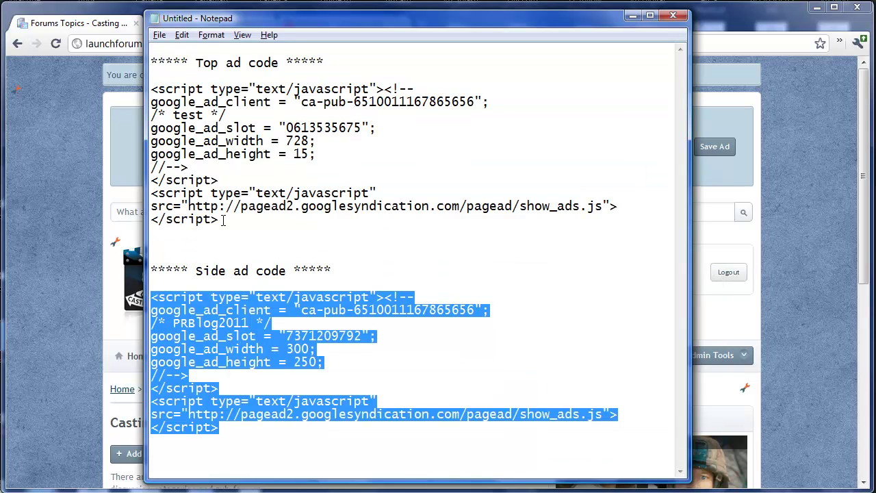
left_click_drag(223, 220, 149, 89)
right_click(184, 101)
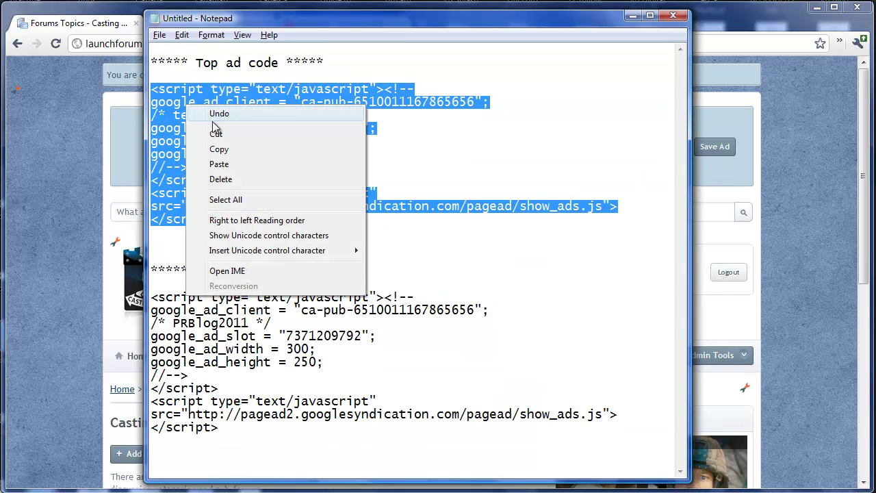
left_click(216, 146)
left_click(97, 190)
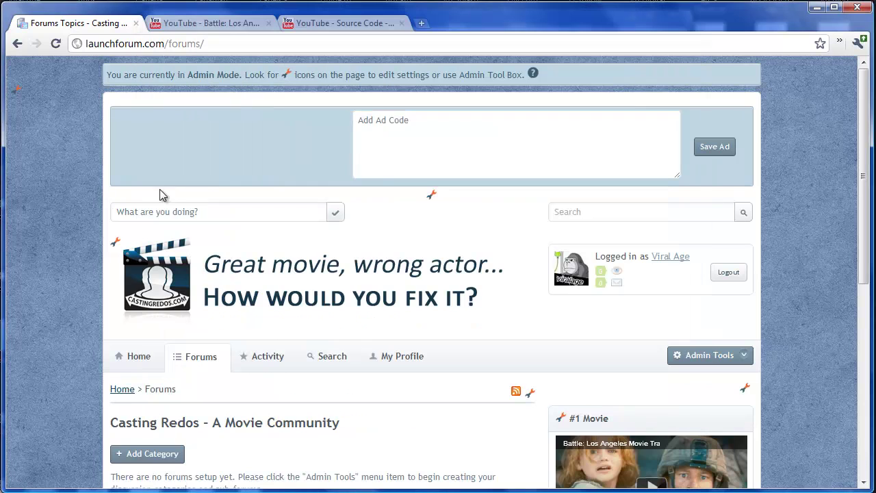
left_click(429, 163)
key("ctrl+v")
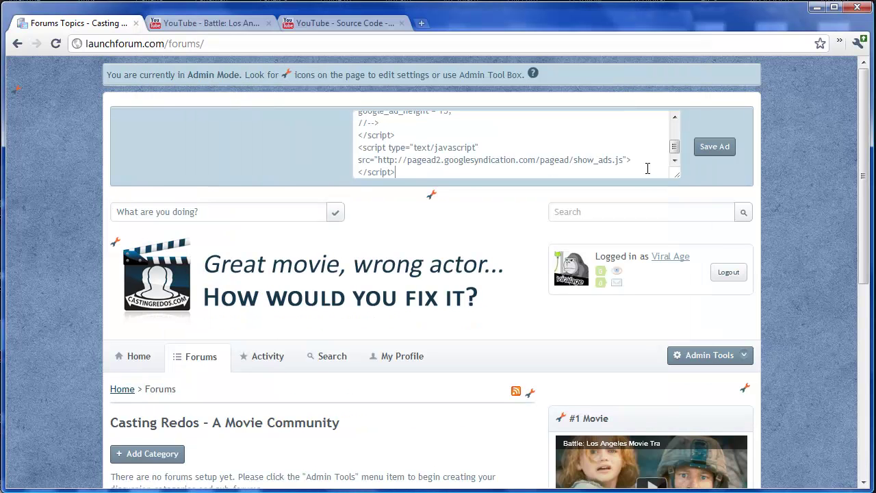
left_click(712, 148)
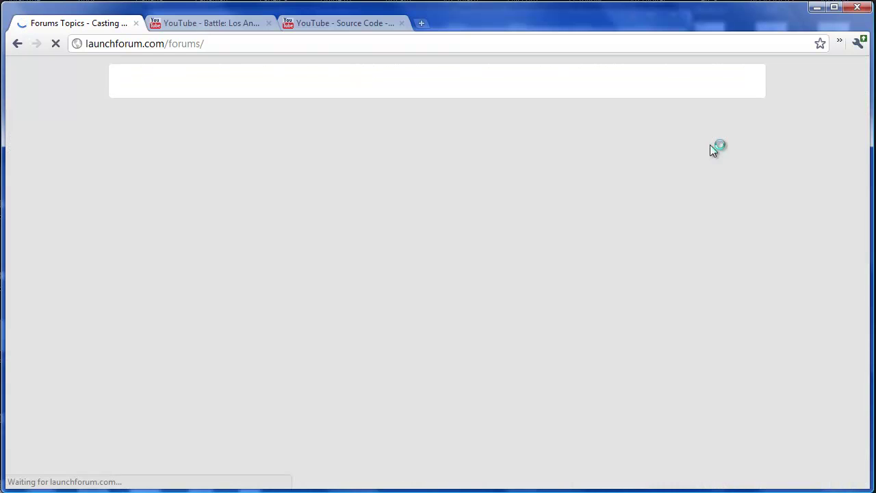
Step: Add a new content box to the forum page's sidebar and open its code for editing
scroll(559, 236, "down", 1)
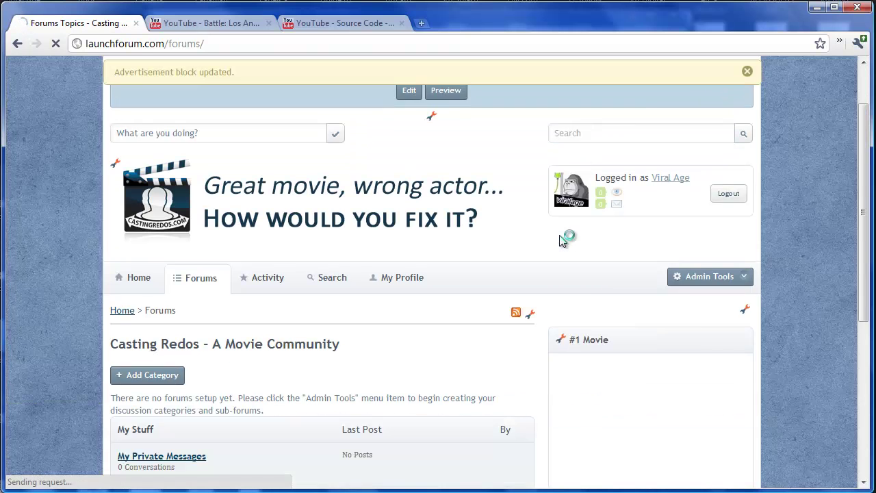
scroll(559, 236, "down", 1)
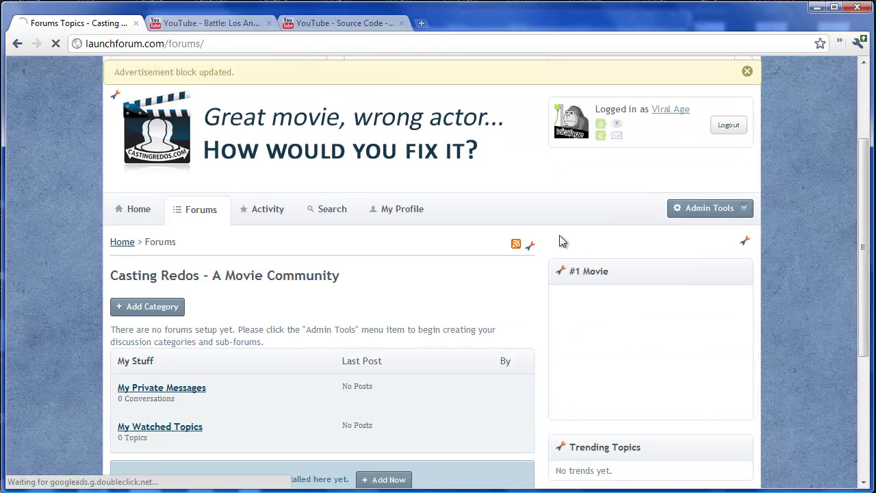
left_click(732, 247)
left_click(706, 262)
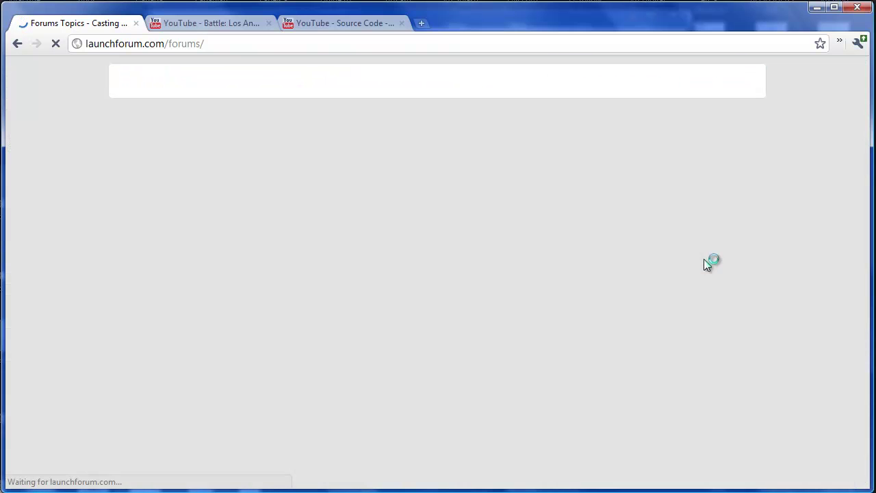
scroll(602, 342, "down", 2)
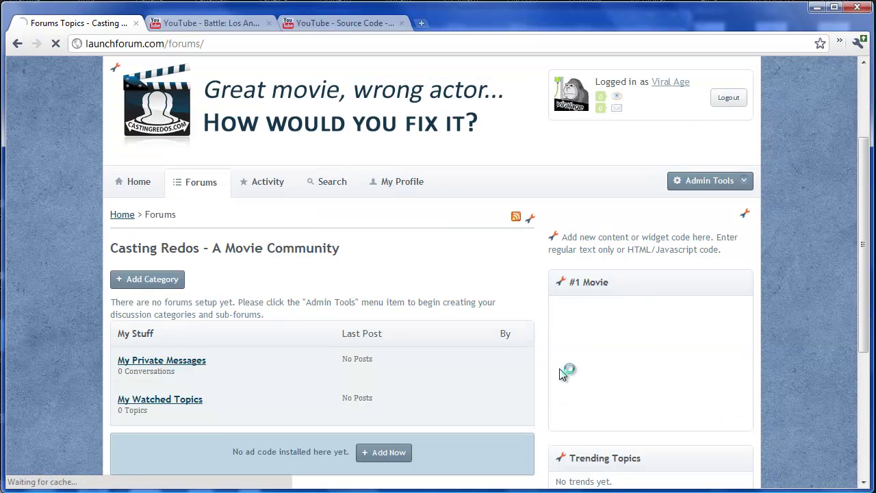
left_click(553, 238)
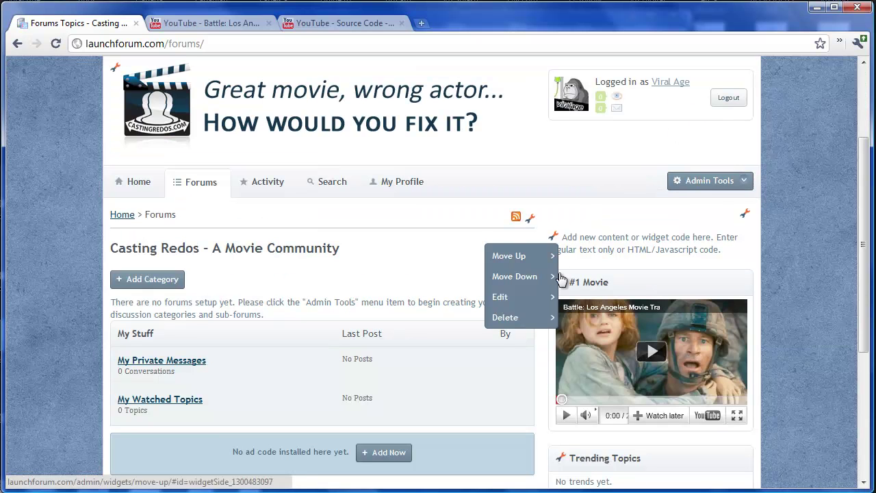
left_click(510, 297)
Step: Copy the side ad code from the Notepad file into the content box's HTML/Javascript code and save it without a heading
key("alt+Tab")
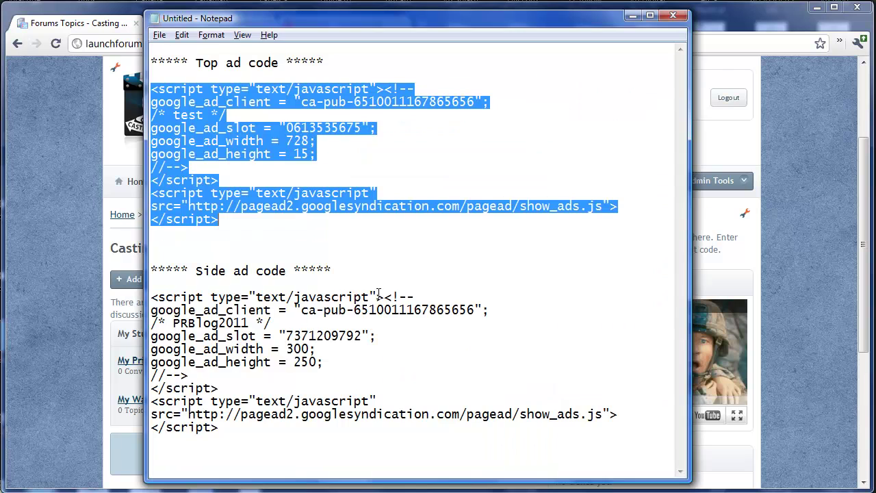
left_click_drag(219, 427, 149, 296)
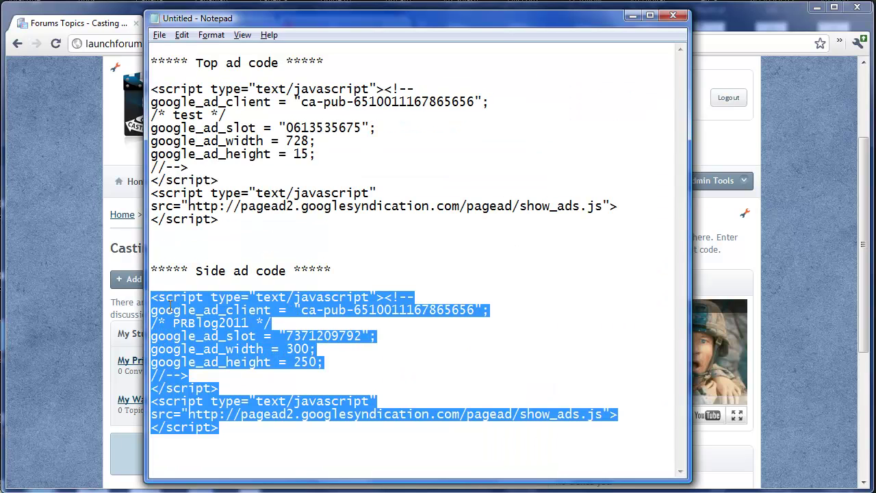
right_click(170, 305)
left_click(200, 350)
key("alt+Tab")
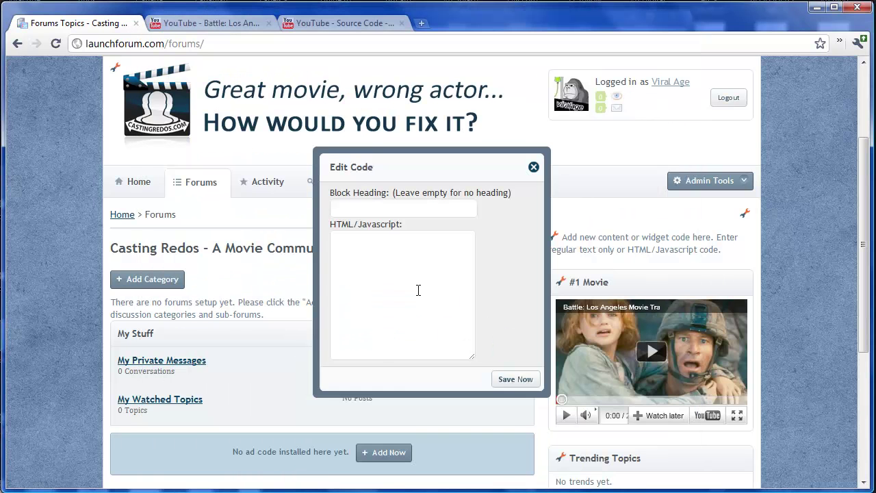
key("ctrl+v")
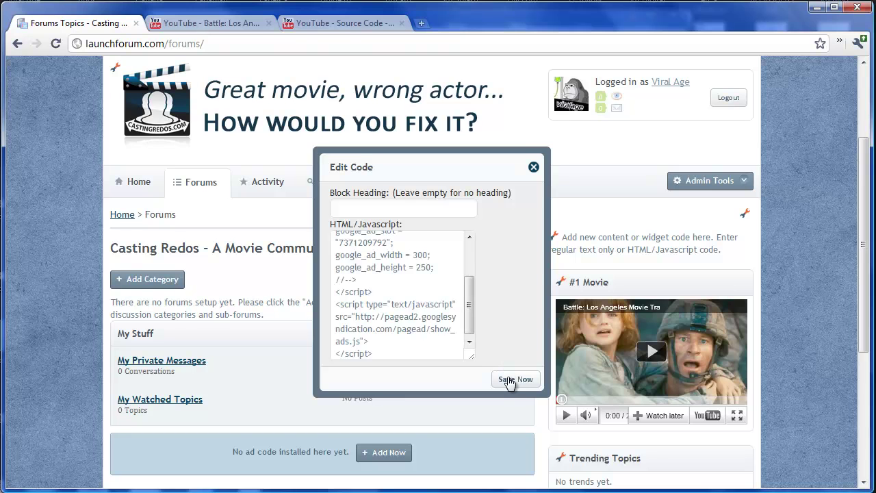
left_click(513, 379)
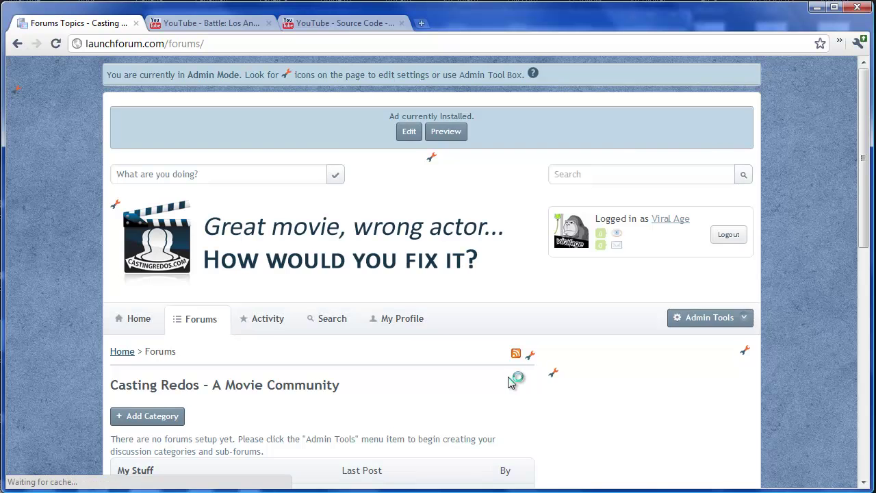
Step: Leave admin mode and review the top banner ad and sidebar ad on the forum page
scroll(510, 380, "down", 2)
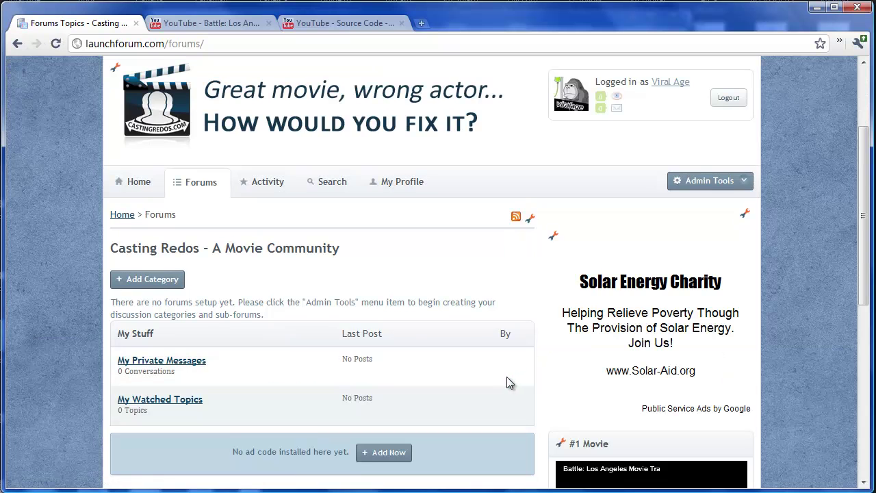
left_click(695, 184)
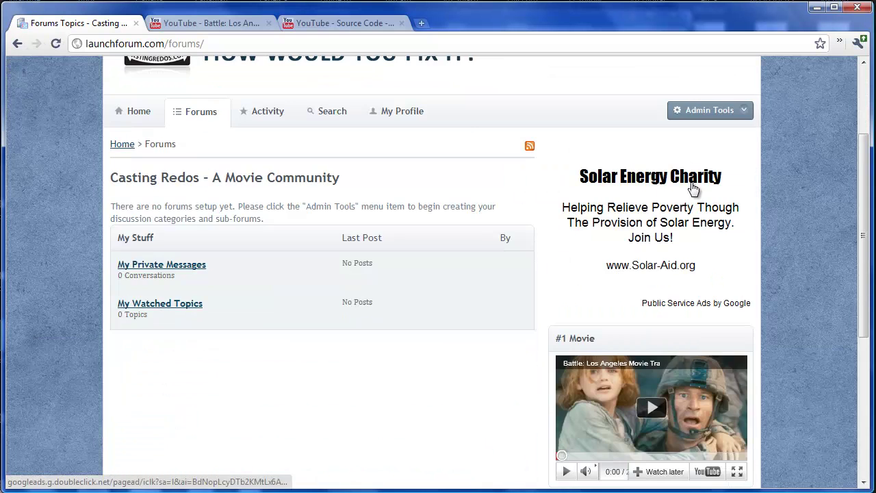
scroll(479, 184, "up", 2)
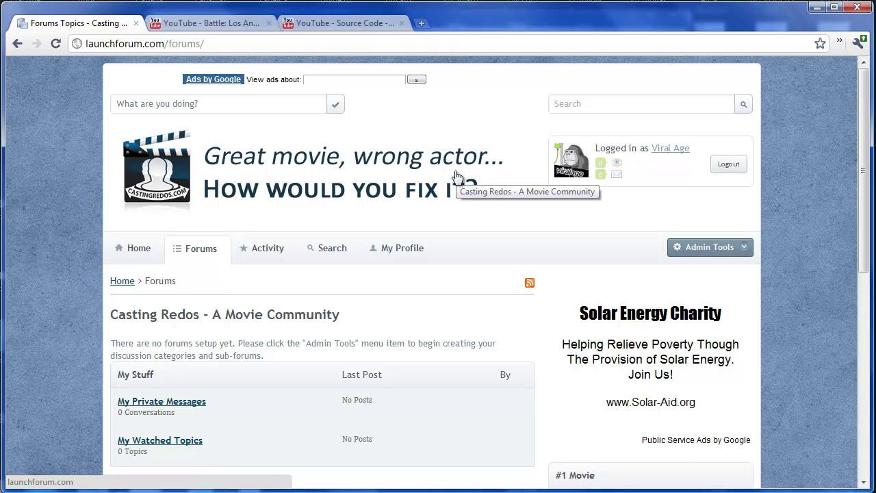
scroll(457, 179, "down", 3)
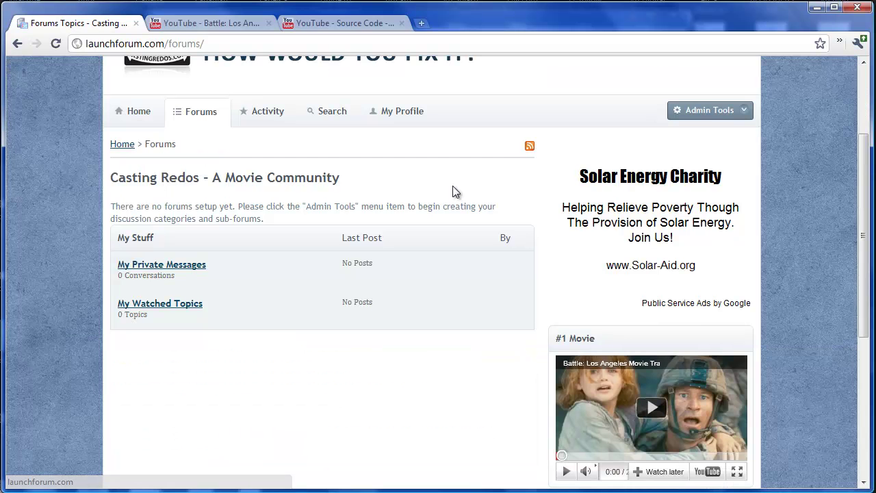
scroll(478, 263, "up", 3)
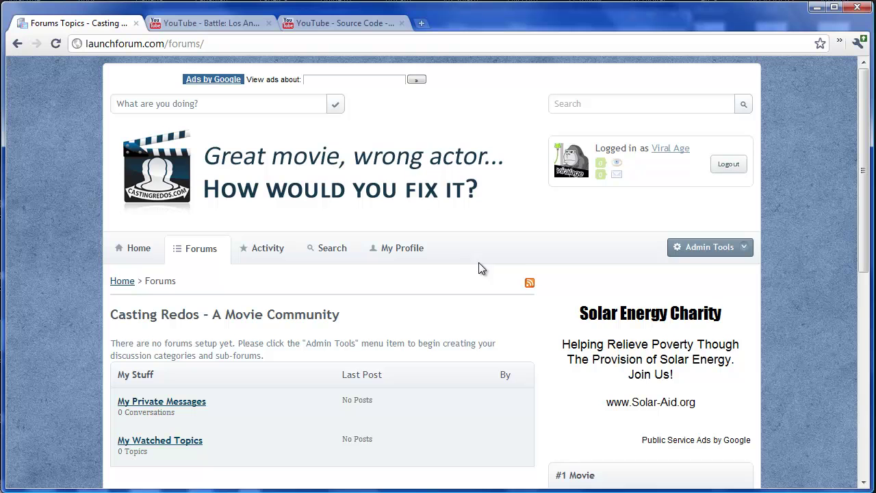
Step: Re-enter page editing mode and move the #1 Movie box up above the sidebar ad
left_click(709, 247)
left_click(704, 268)
scroll(514, 347, "down", 2)
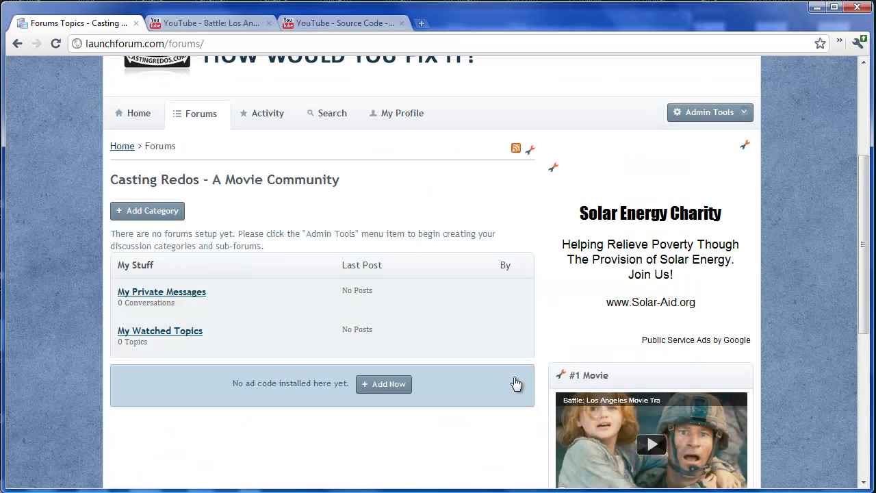
left_click(560, 376)
left_click(535, 391)
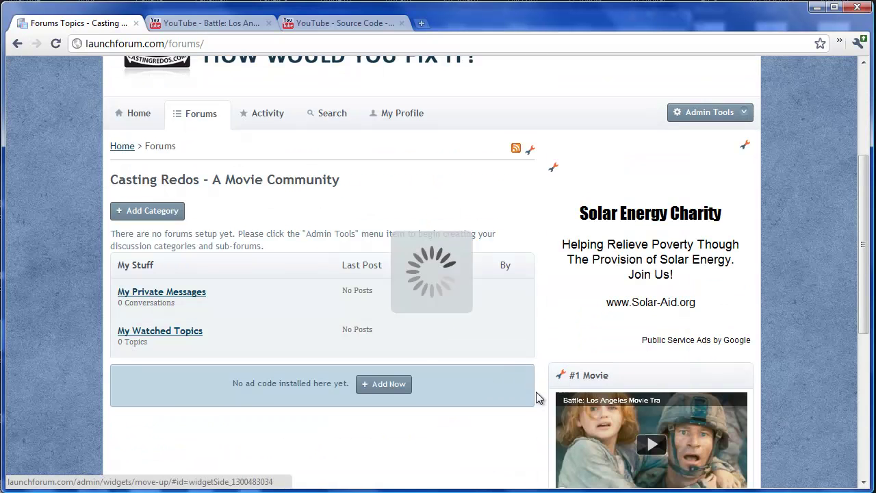
Step: Leave admin mode and review the forum page with the rearranged sidebar
left_click(710, 112)
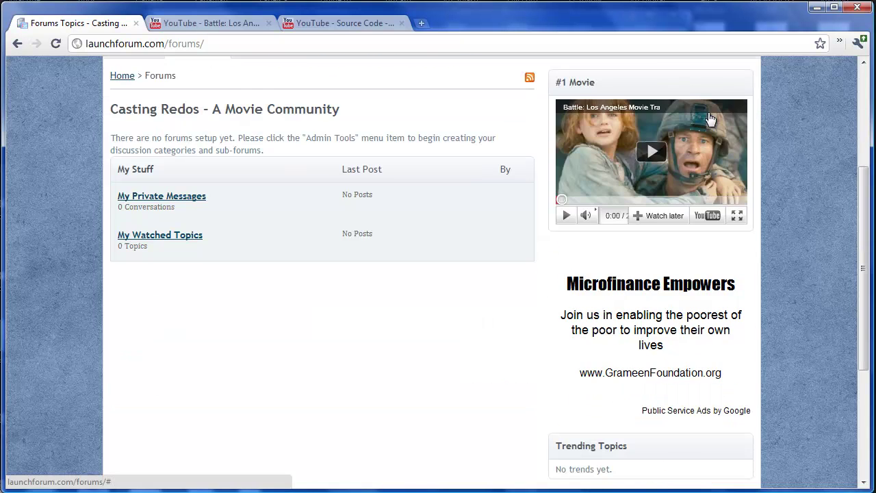
left_click(707, 130)
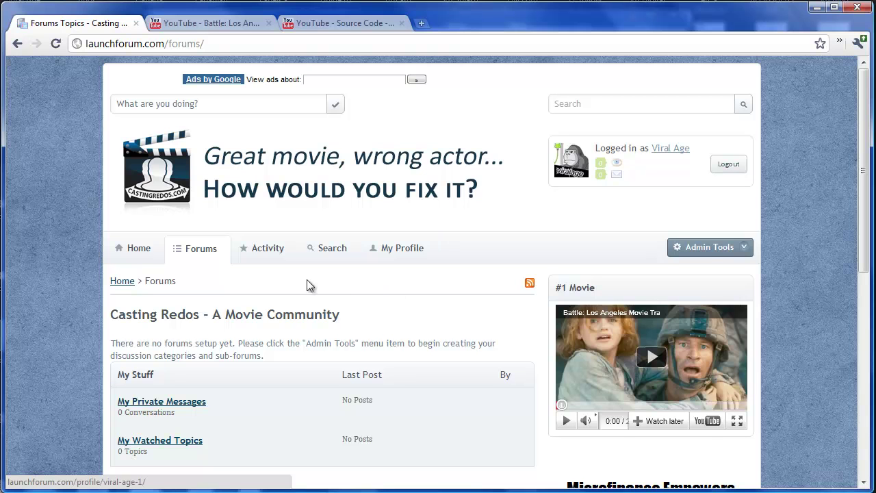
scroll(262, 303, "down", 2)
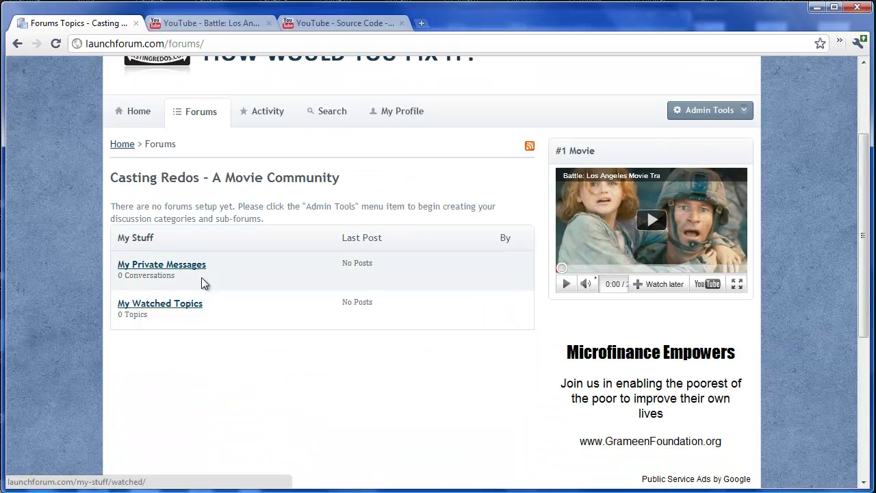
Step: Re-enter page editing mode and add a forum category named "Casting Redos"
left_click(698, 115)
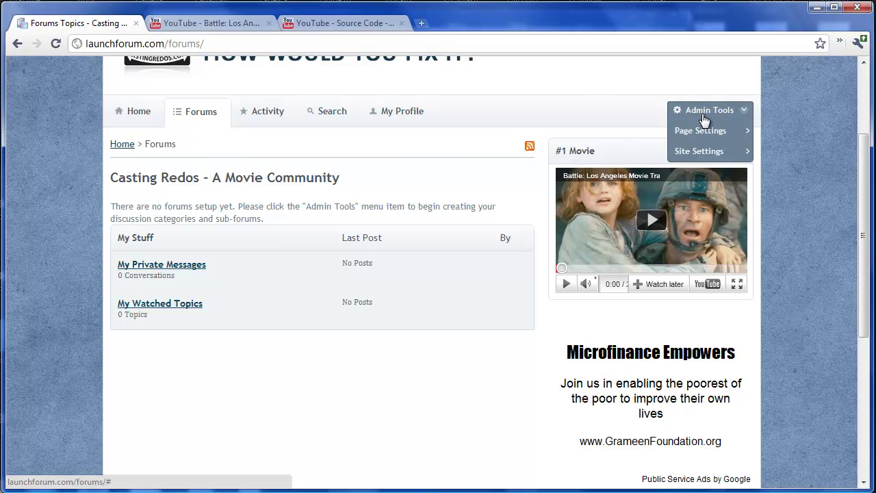
left_click(702, 110)
left_click(162, 280)
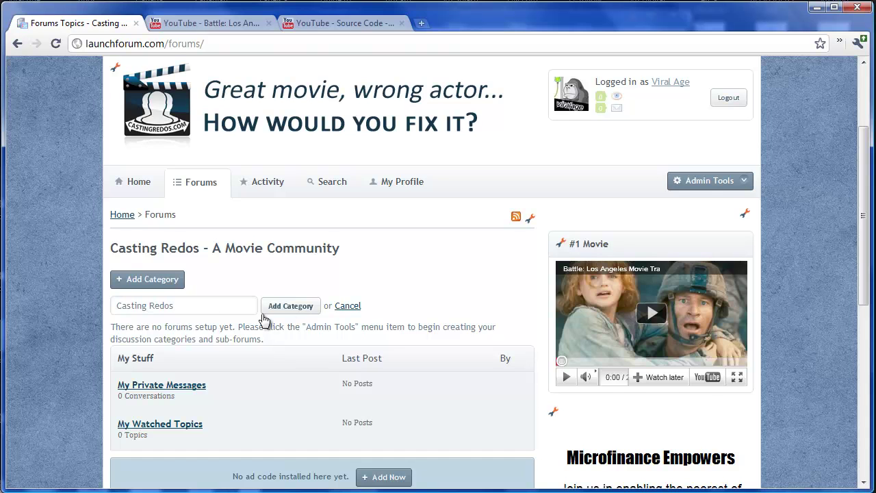
left_click(289, 308)
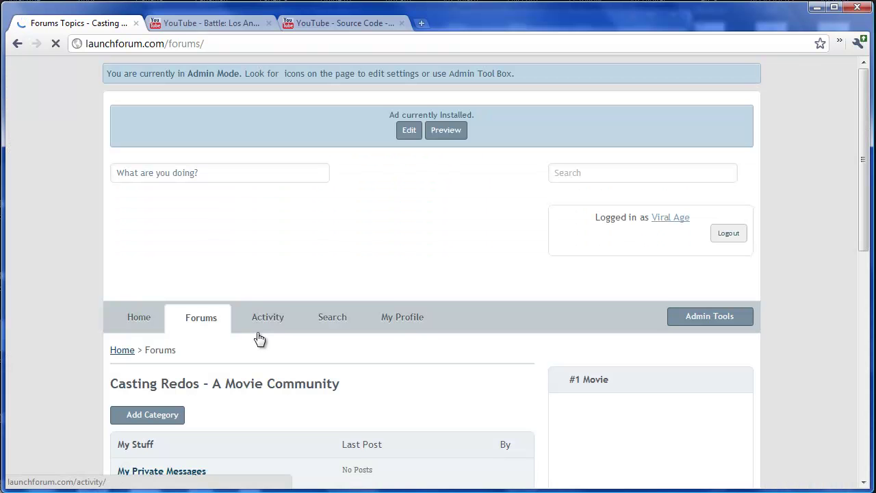
Step: Add a forum named "Reviews" to the Casting Redos category, leaving its description empty
scroll(72, 325, "down", 7)
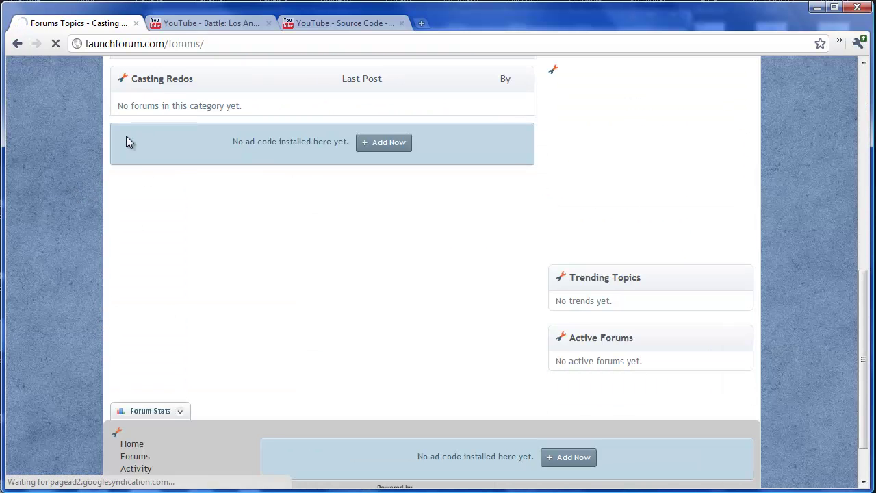
left_click(124, 80)
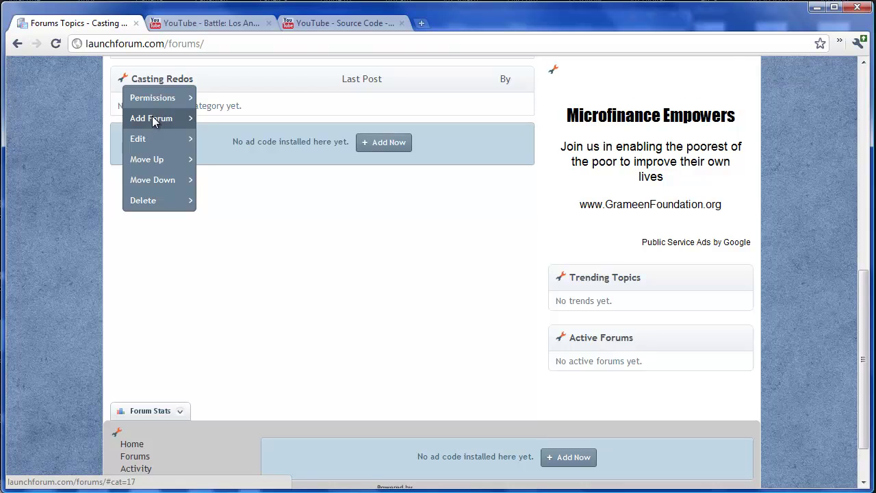
left_click(152, 119)
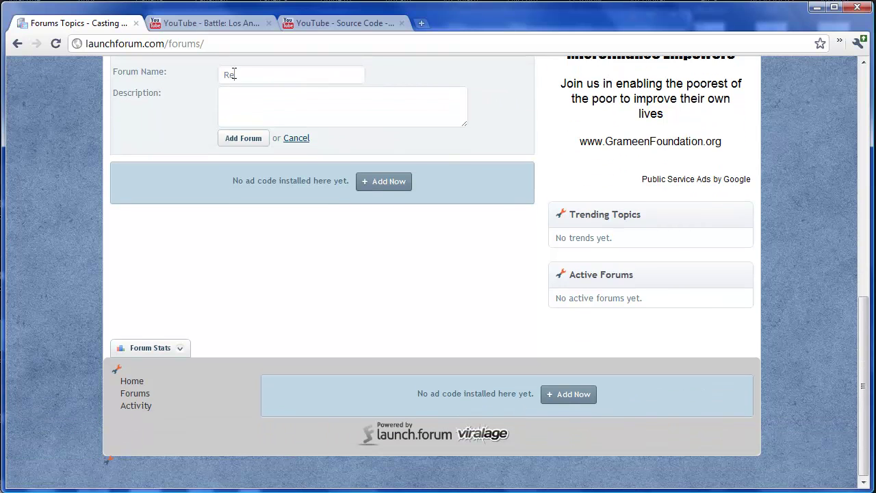
left_click(244, 139)
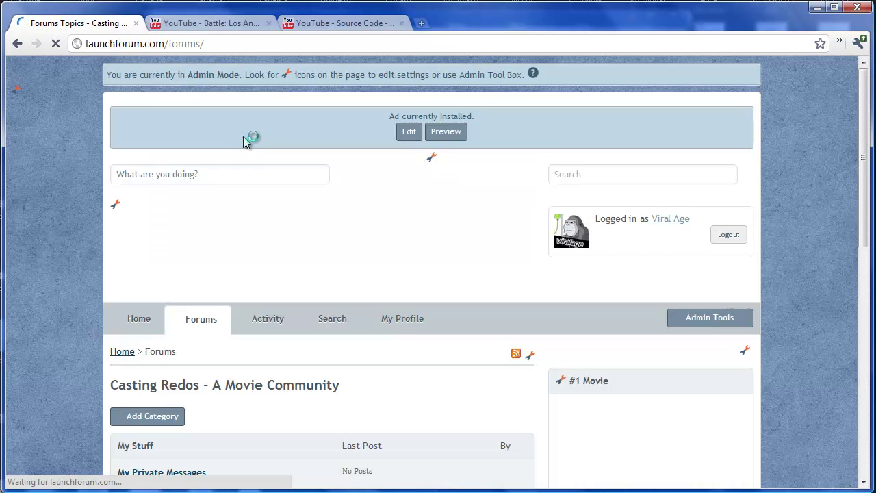
Step: Check the Reviews forum in the Casting Redos category and leave admin mode to view the finished page
scroll(260, 173, "down", 10)
scroll(265, 180, "up", 5)
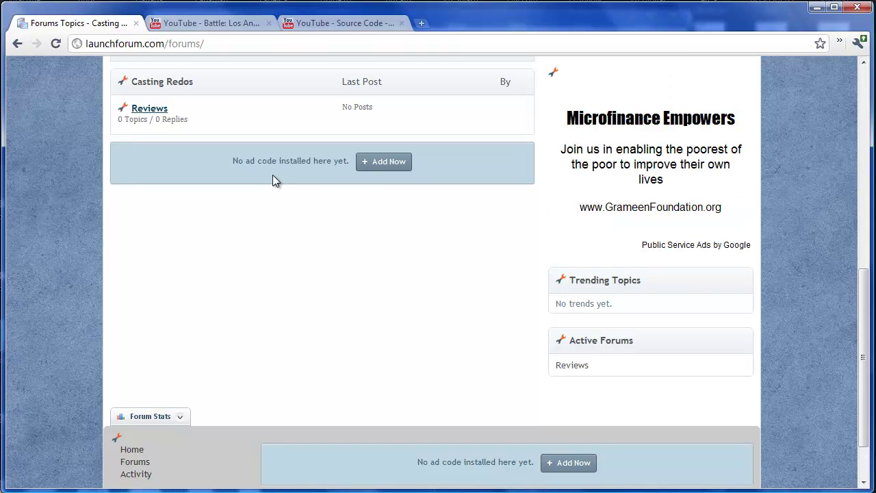
scroll(470, 155, "up", 3)
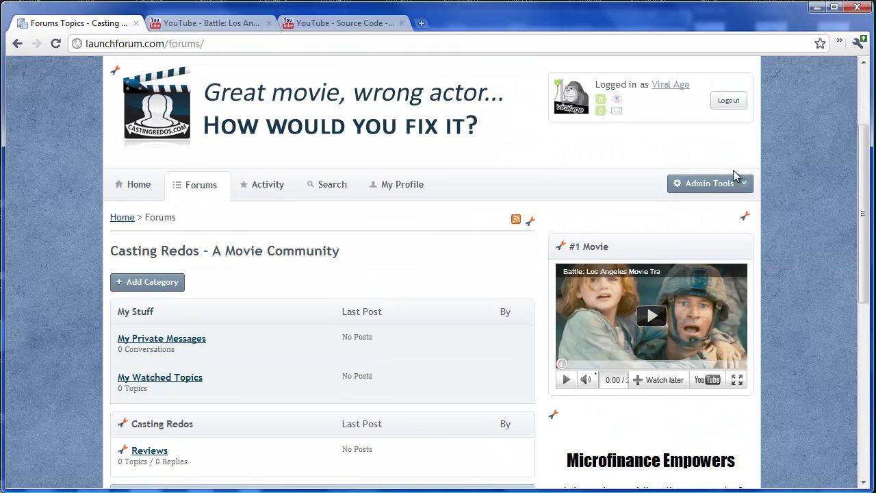
left_click(733, 172)
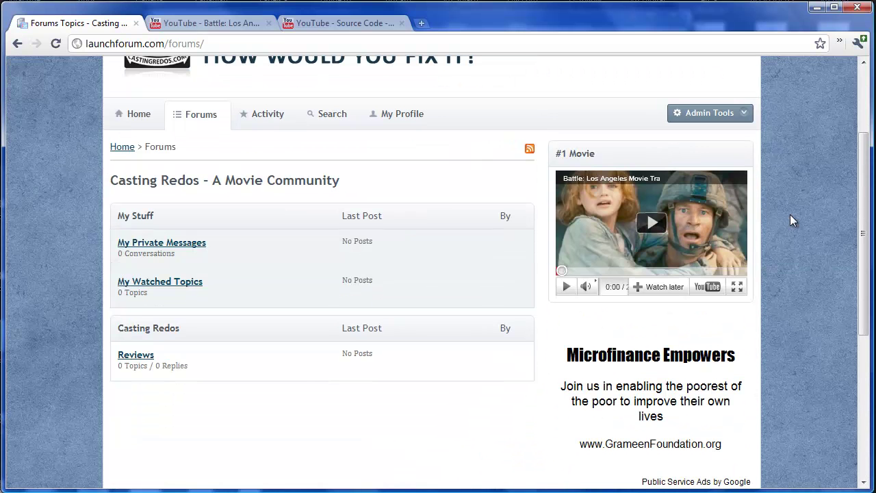
Step: Start a topic in the Reviews forum titled "Source Code: Was Jake the right choice?" with the text "What are some better actor choices for Source Code?"
left_click(141, 359)
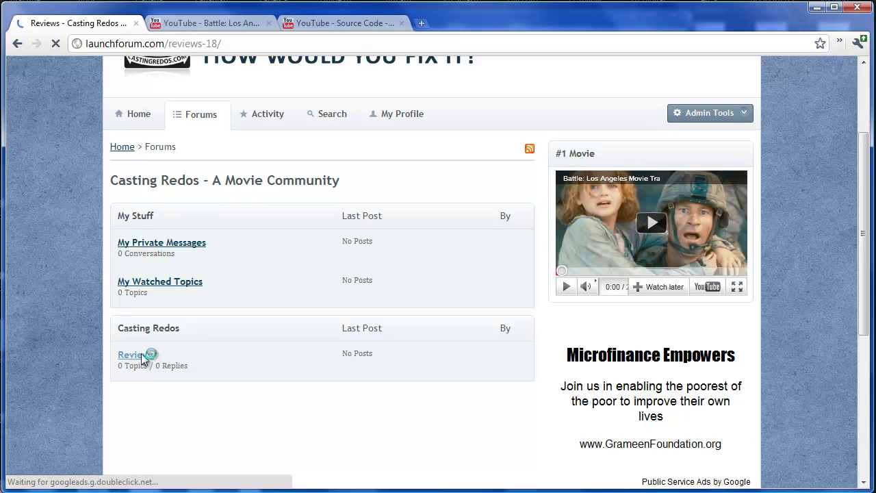
scroll(219, 342, "down", 1)
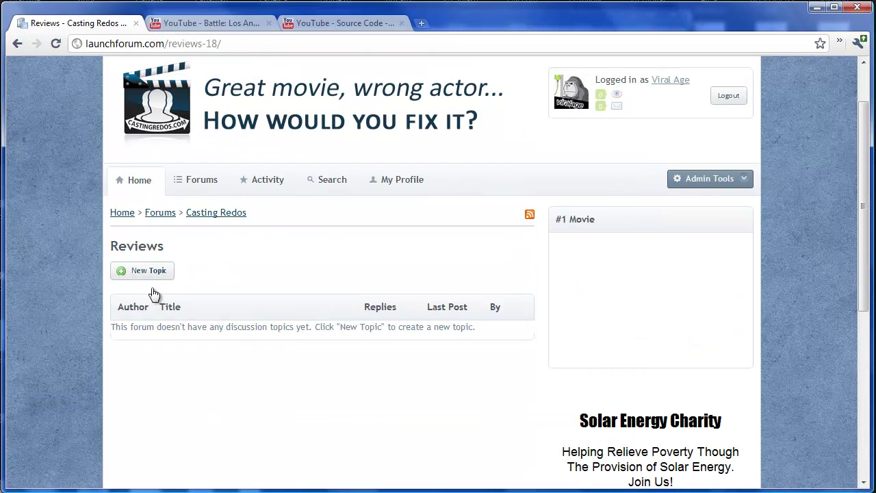
left_click(144, 272)
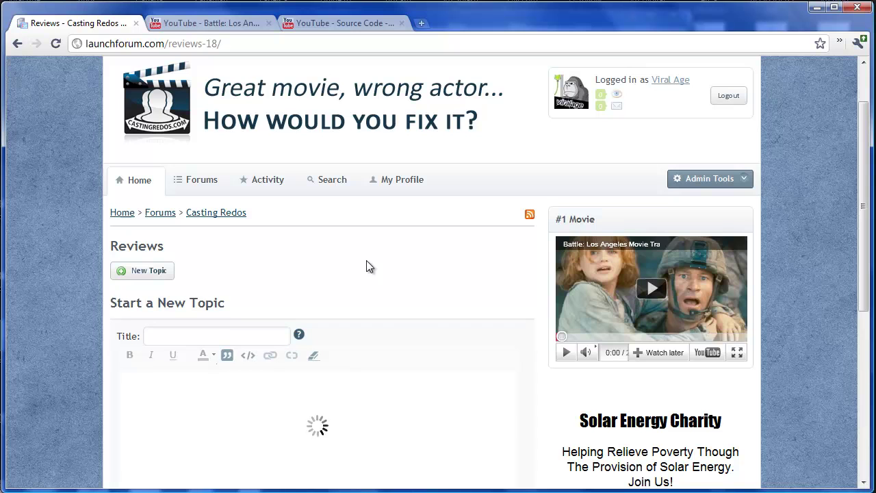
left_click(208, 338)
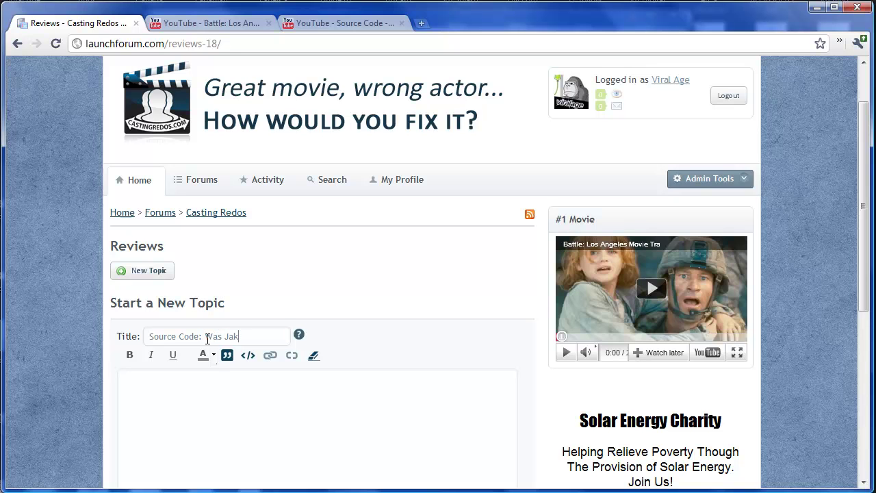
type("Source Code: Was Jake the right choice")
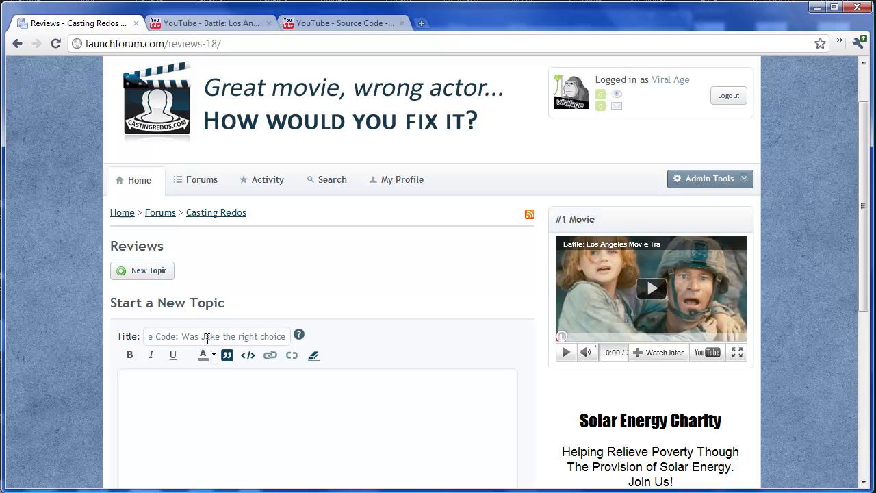
key("Tab")
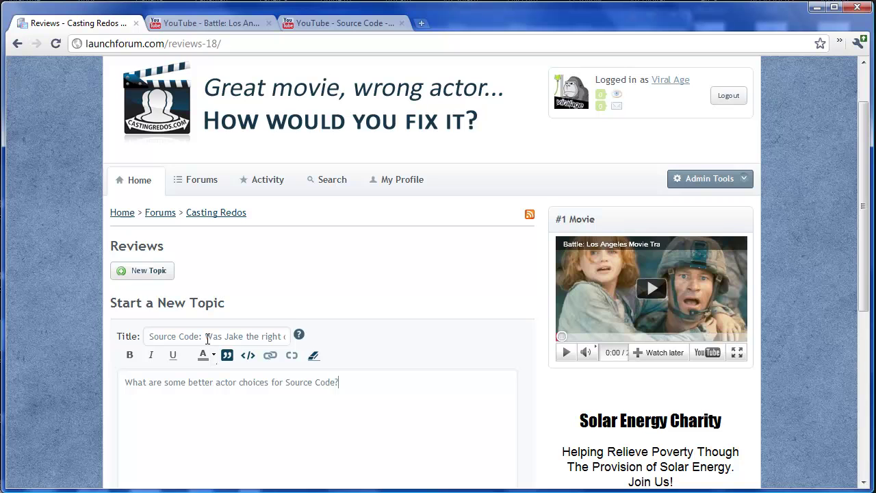
Step: Attach the Source Code official trailer to the topic using its copied YouTube URL, and post the topic
scroll(319, 233, "down", 3)
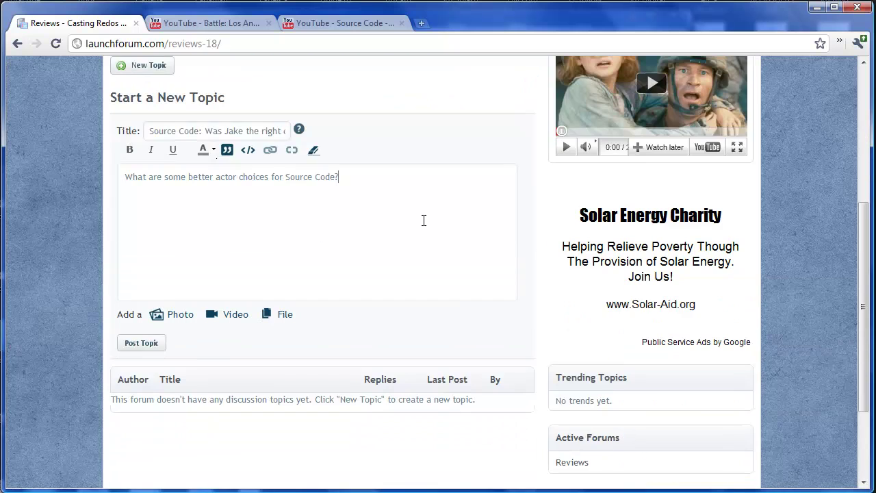
key("ctrl+Tab")
right_click(264, 46)
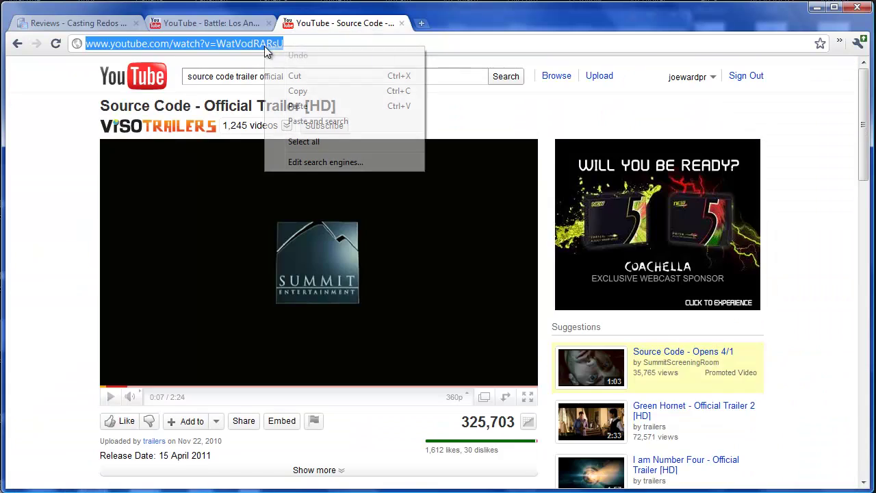
left_click(305, 95)
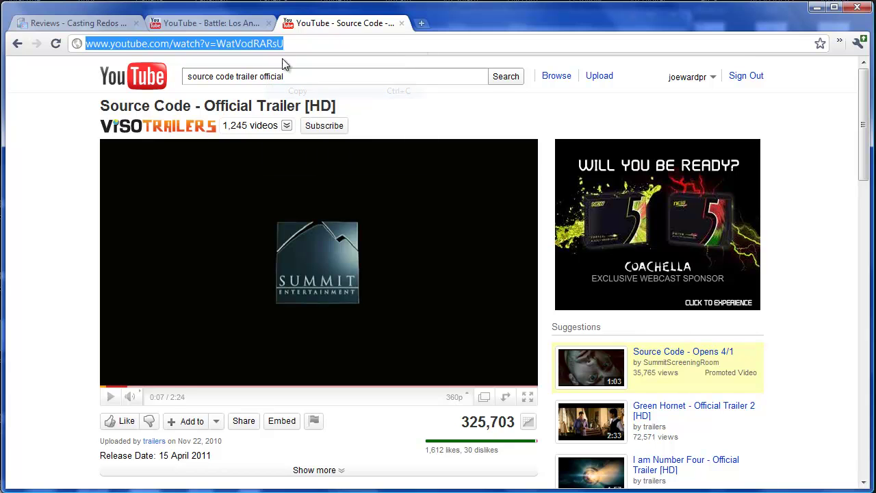
left_click(95, 22)
left_click(233, 319)
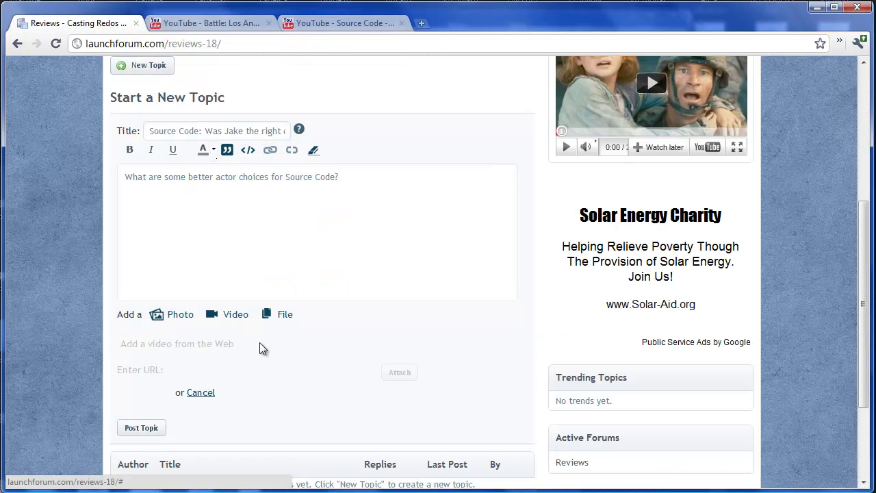
key("ctrl+v")
left_click(399, 372)
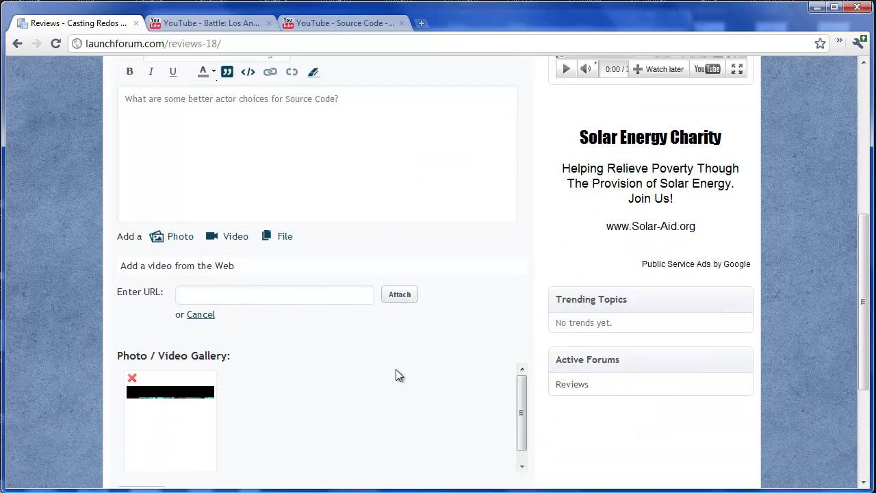
scroll(160, 316, "down", 3)
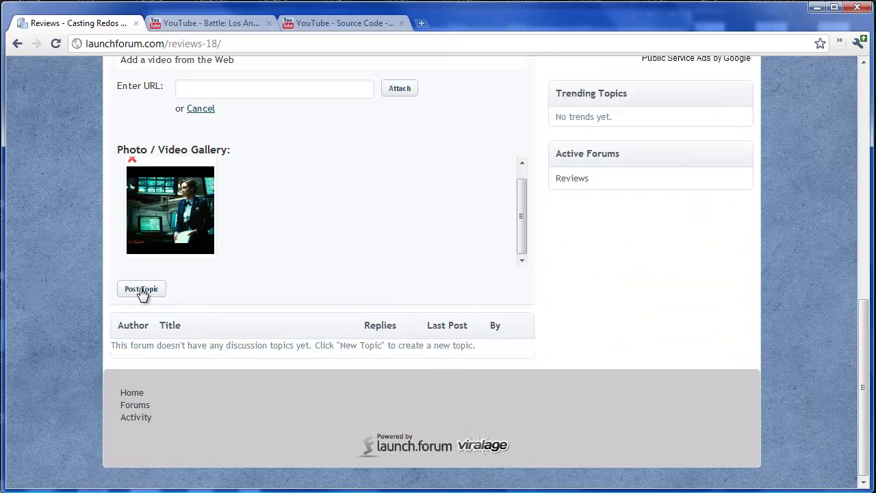
left_click(142, 290)
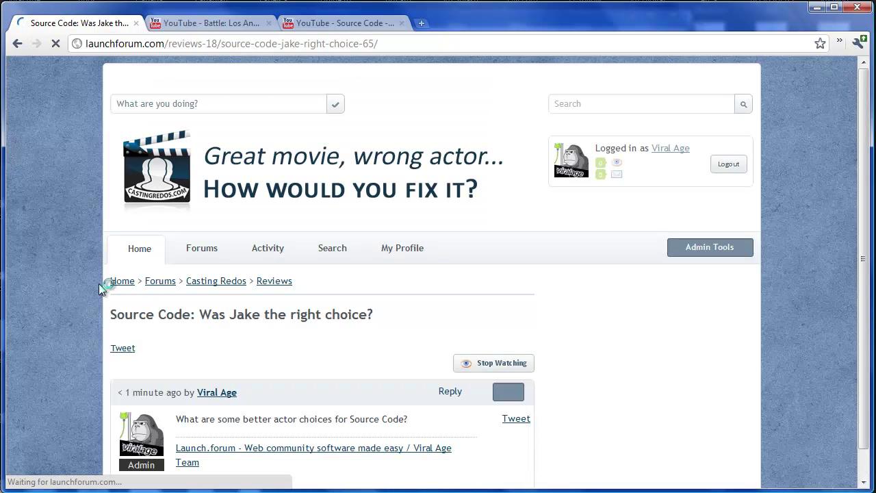
Step: Review the posted topic and open the attached trailer from its gallery, closing the video viewer again
scroll(89, 275, "down", 2)
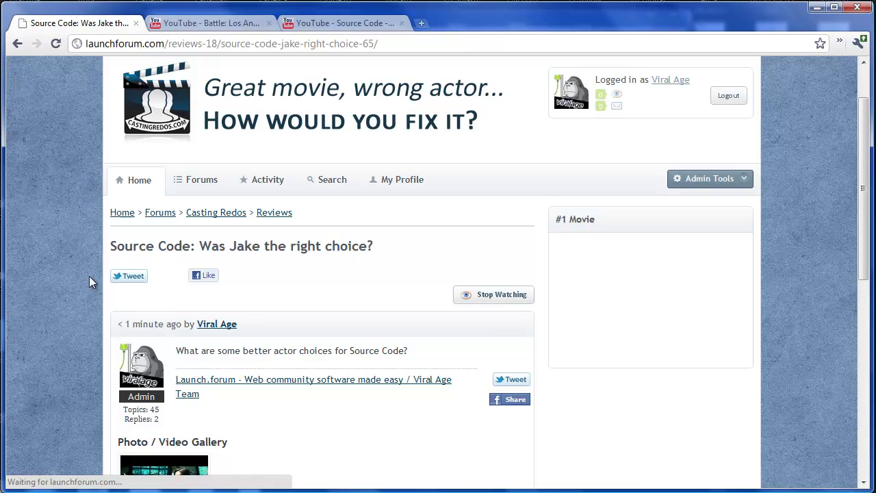
key("F5")
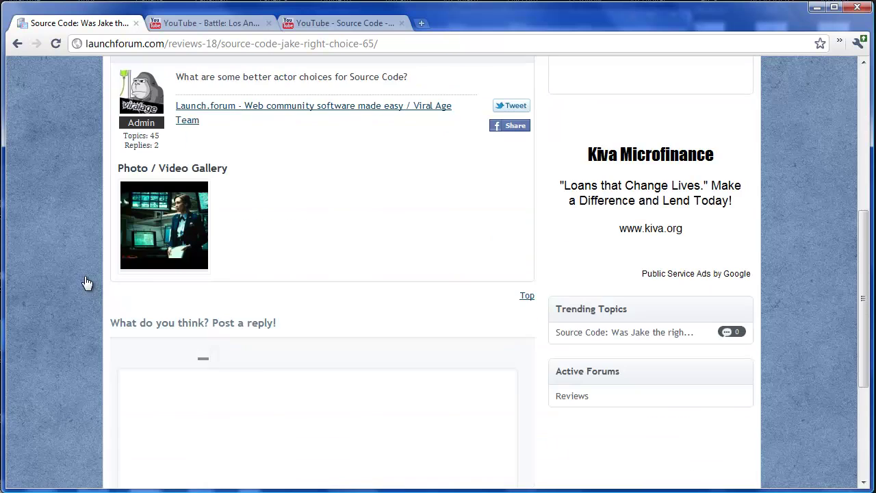
left_click(176, 236)
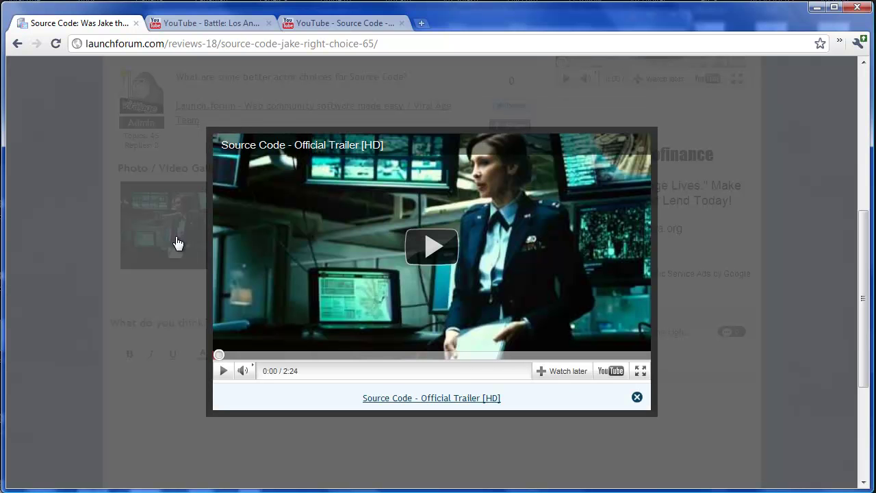
left_click(636, 398)
scroll(450, 199, "up", 2)
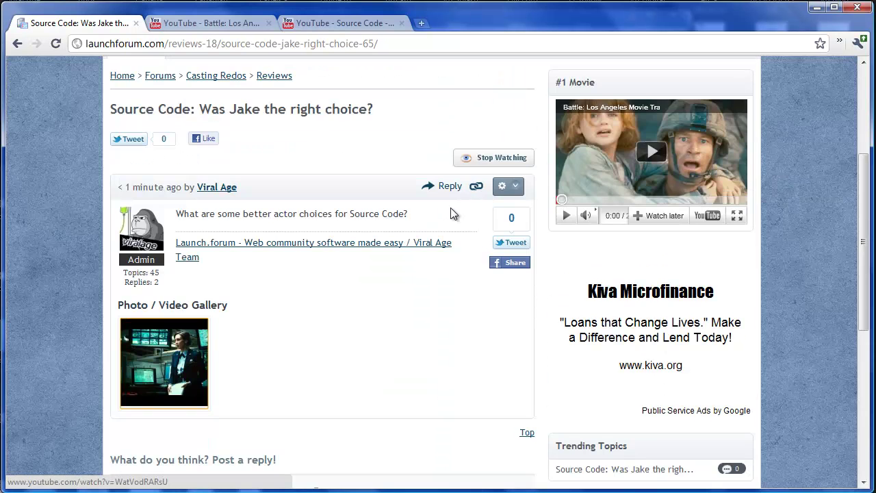
Step: Feature the Source Code topic on the home page and check how it appears there
left_click(513, 188)
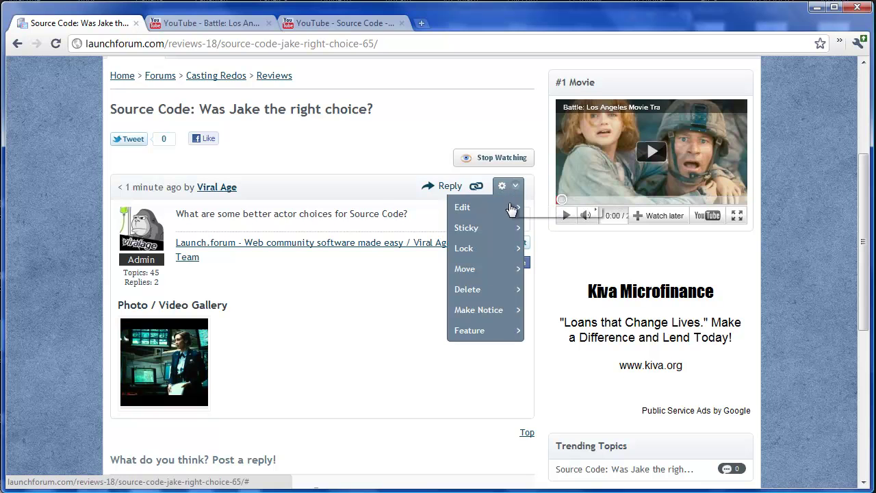
left_click(476, 331)
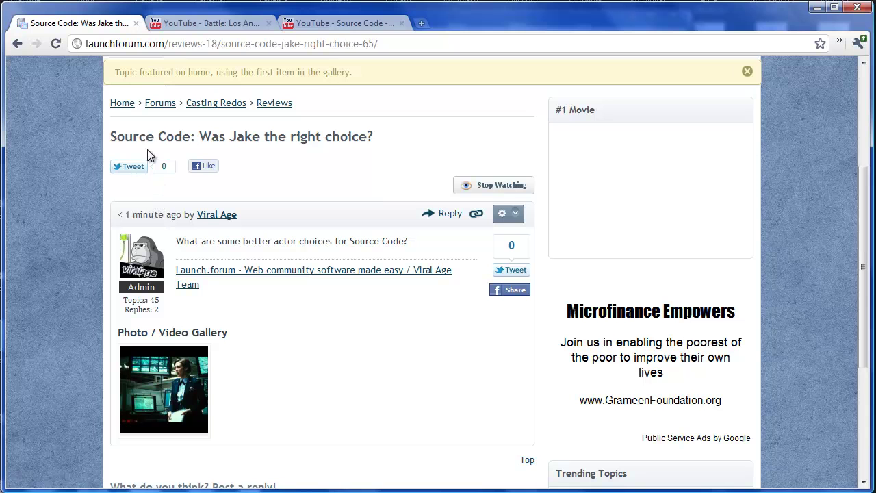
left_click(127, 110)
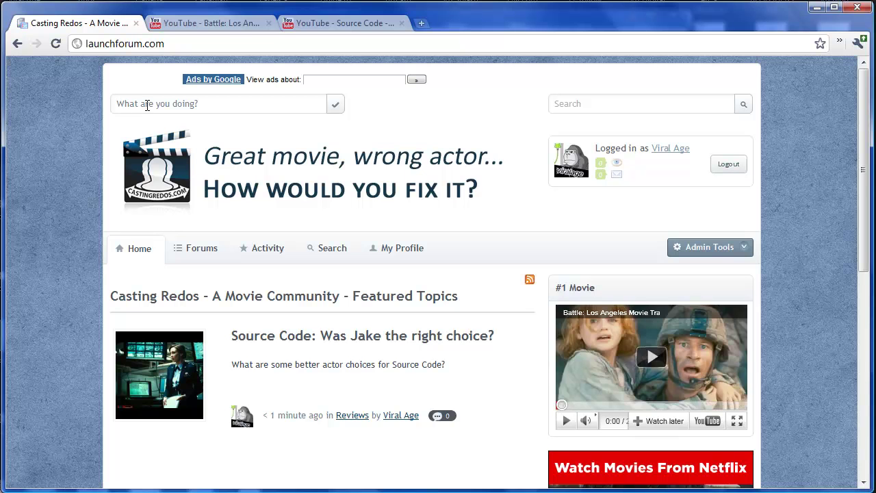
scroll(360, 196, "down", 2)
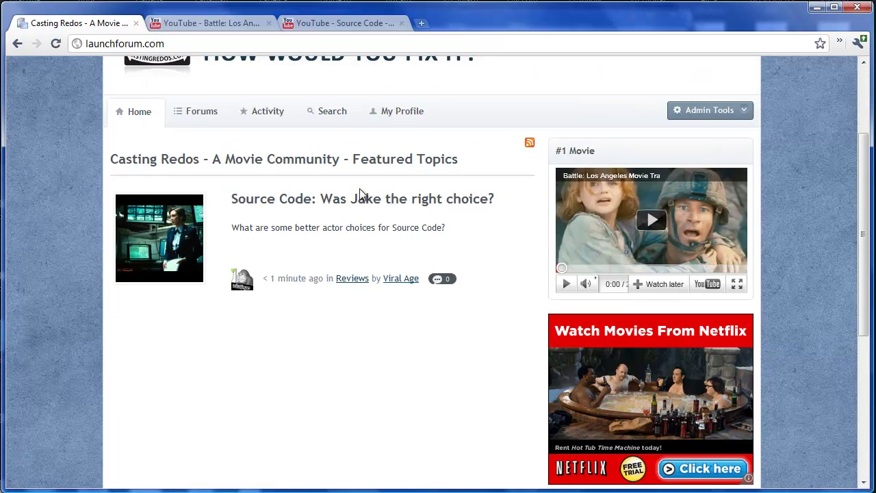
scroll(310, 173, "up", 2)
Step: Post the status update "We loves movies! Welcome to our forum! =)" and view it in the latest activity
left_click(202, 104)
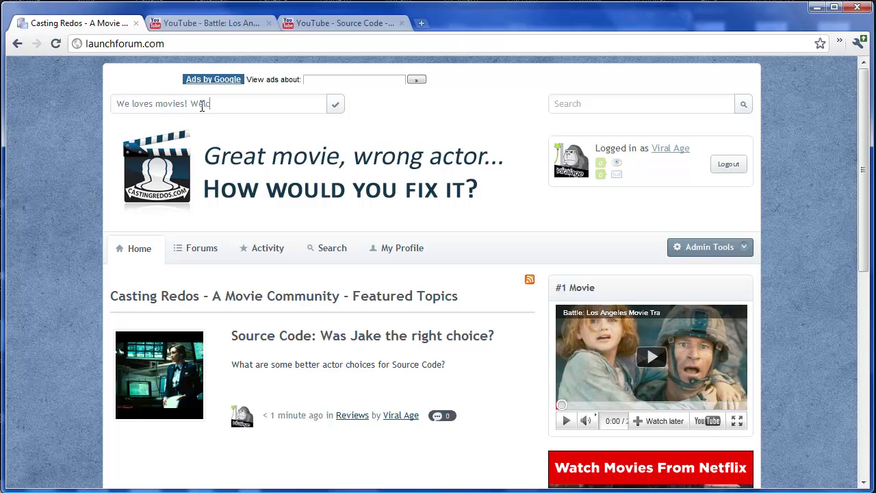
type("We loves movies! Welcome to our forum! =)")
key("Return")
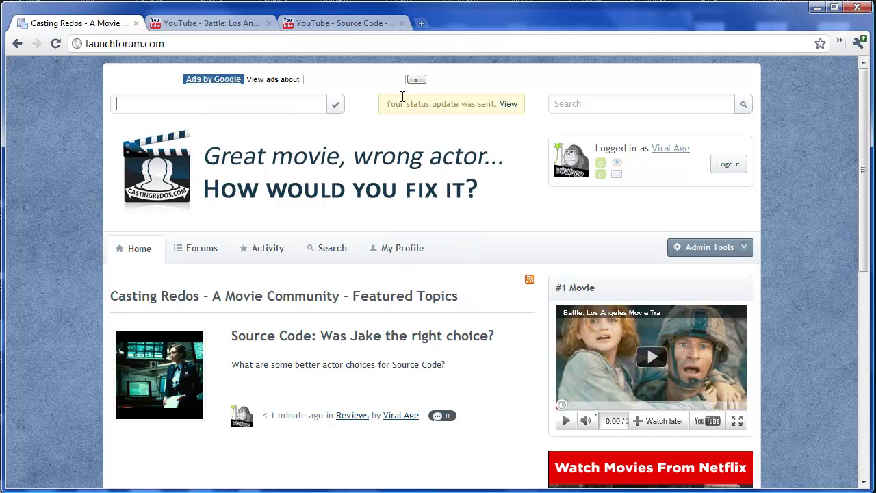
left_click(501, 107)
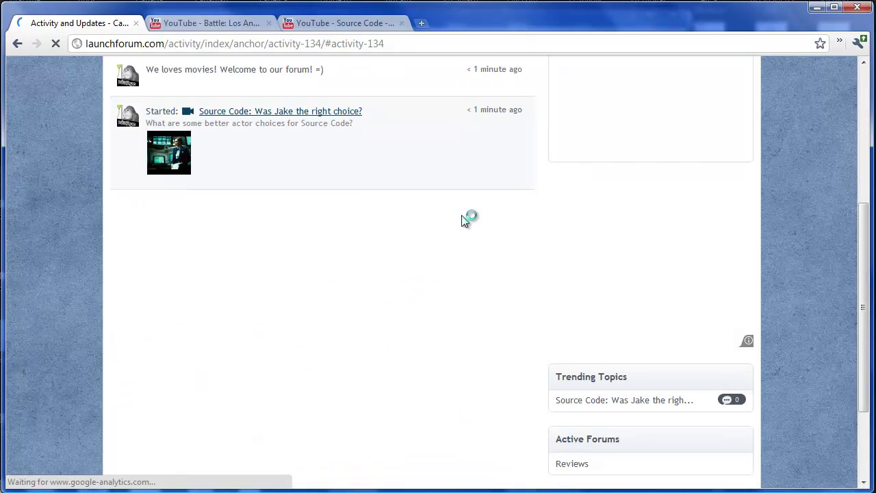
scroll(461, 220, "up", 3)
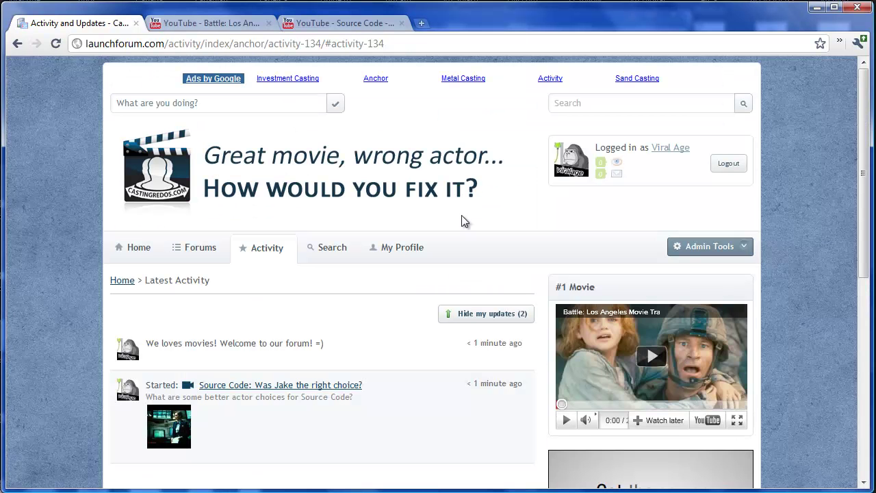